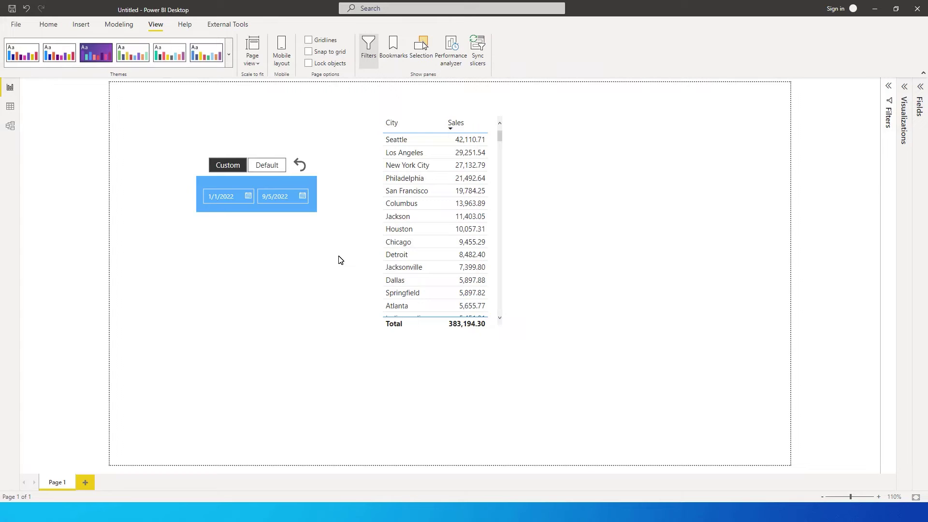
Step: Compare the city sales table under the Default and Custom date options, ending with Custom selected
left_click(268, 168)
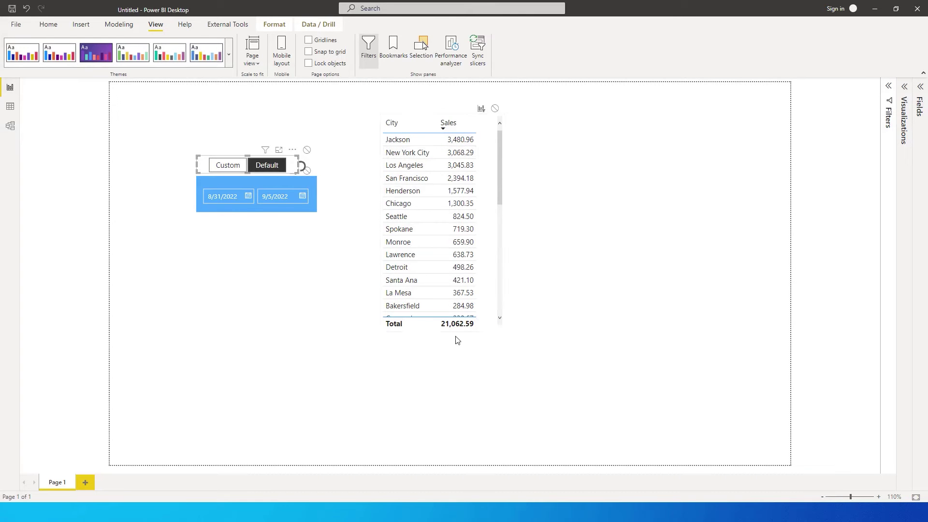
left_click(280, 166)
left_click(223, 164)
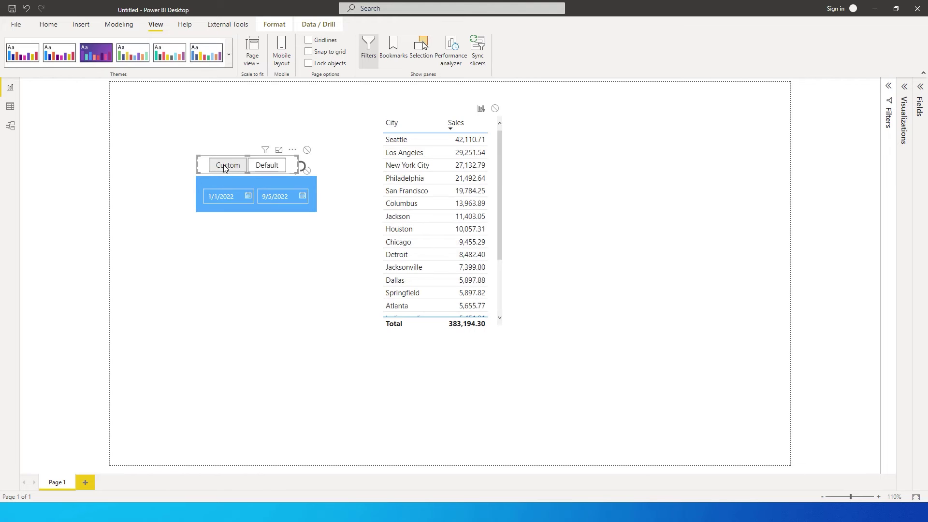
Step: Set the start date of the custom date range to 2/1/2022
left_click(248, 196)
left_click(234, 275)
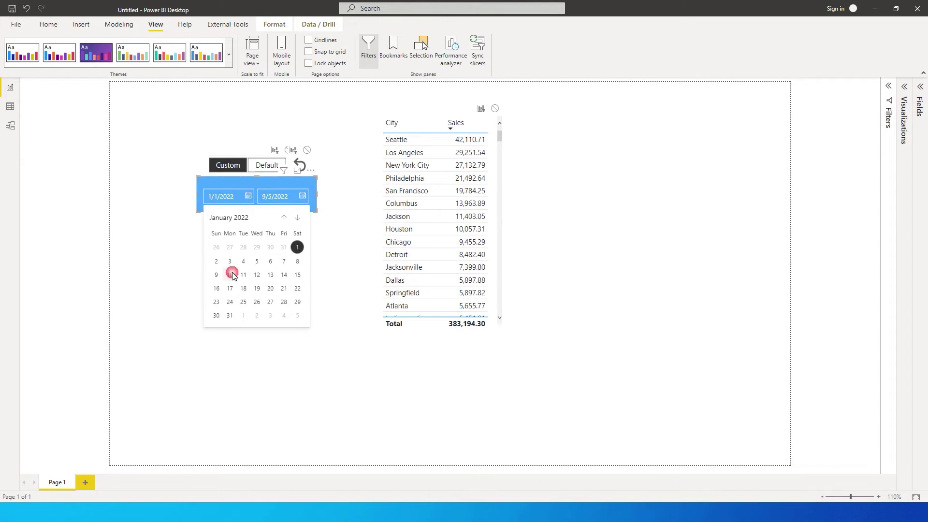
left_click(249, 198)
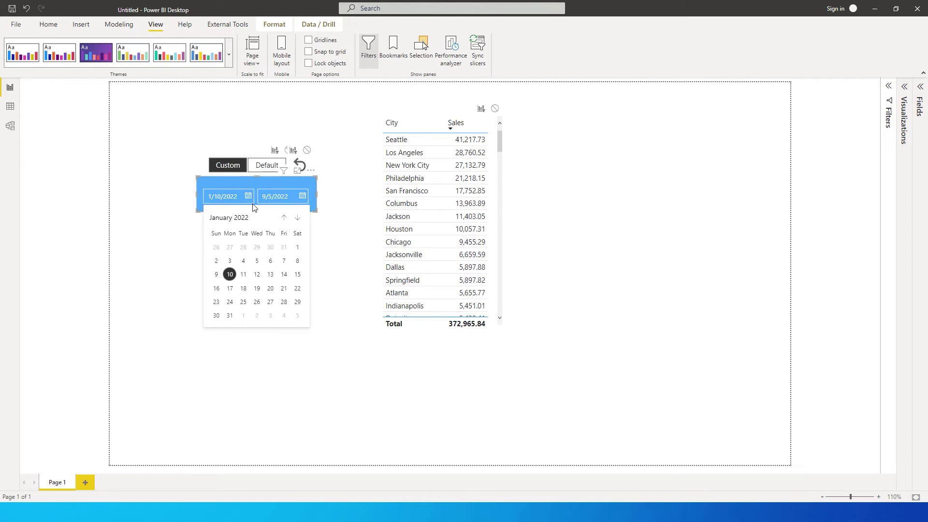
left_click(298, 219)
left_click(247, 248)
Step: Set the end date of the custom date range to 2/28/2022
left_click(300, 197)
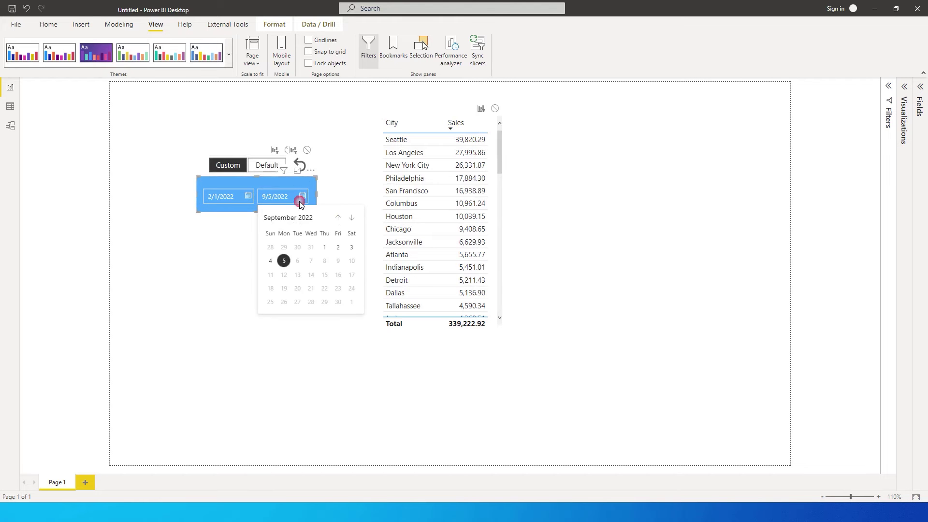
left_click(338, 218)
left_click(340, 218)
left_click(339, 218)
left_click(340, 218)
left_click(339, 218)
left_click(339, 218)
left_click(339, 218)
left_click(284, 302)
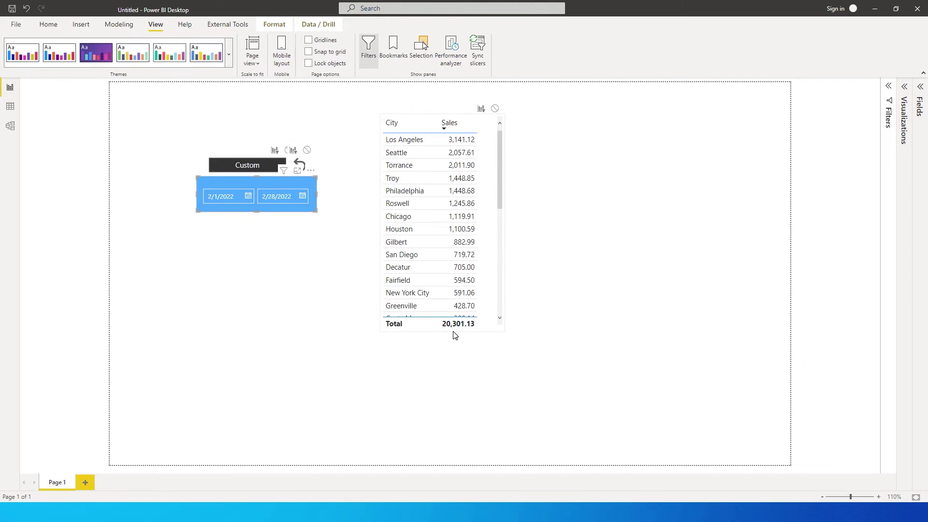
Step: Deselect the date slicer and reset the date filters with the report's back arrow
left_click(300, 226)
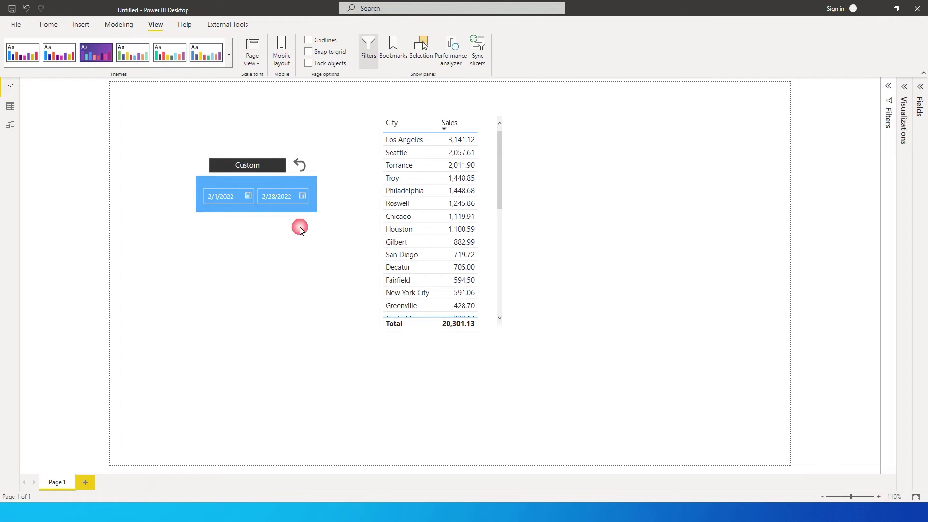
left_click(305, 166, "ctrl")
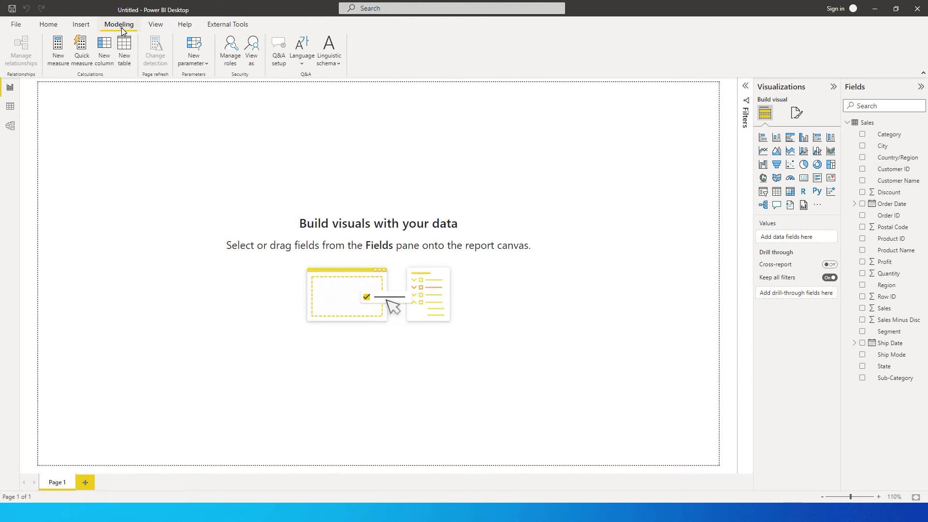
Step: Create a new calculated table named Dates_Filter
left_click(126, 59)
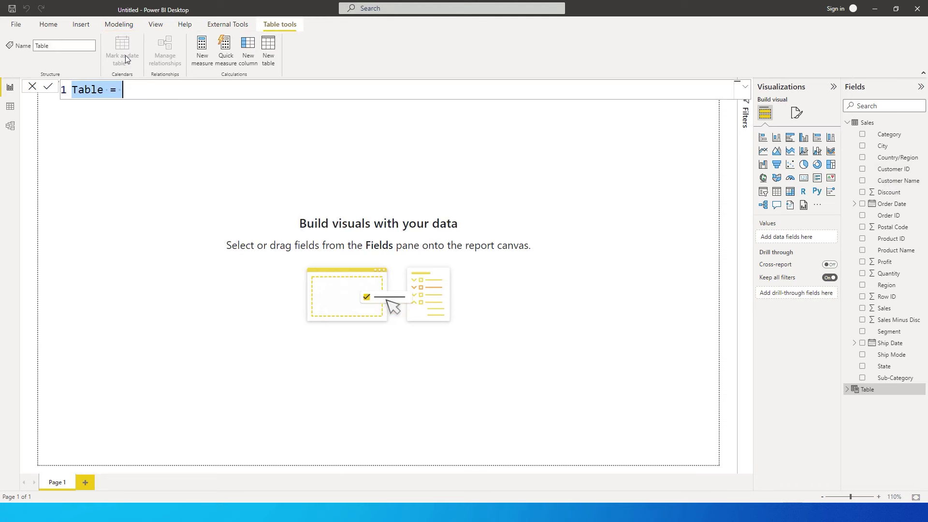
double_click(84, 92)
type("Dates_Fi")
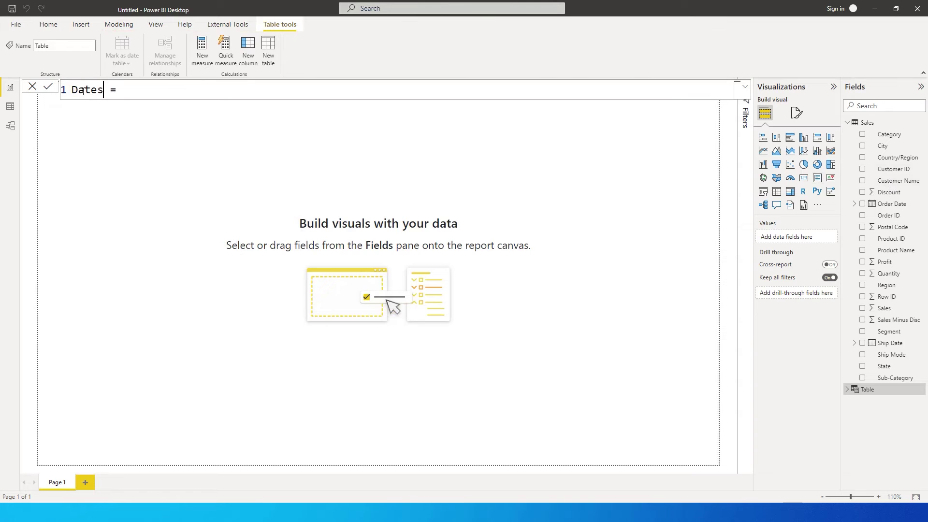
type("lter")
Step: Begin the Dates_Filter formula with UNION( and place an indented ADDCOLUMNS( on its own second line
type("Union")
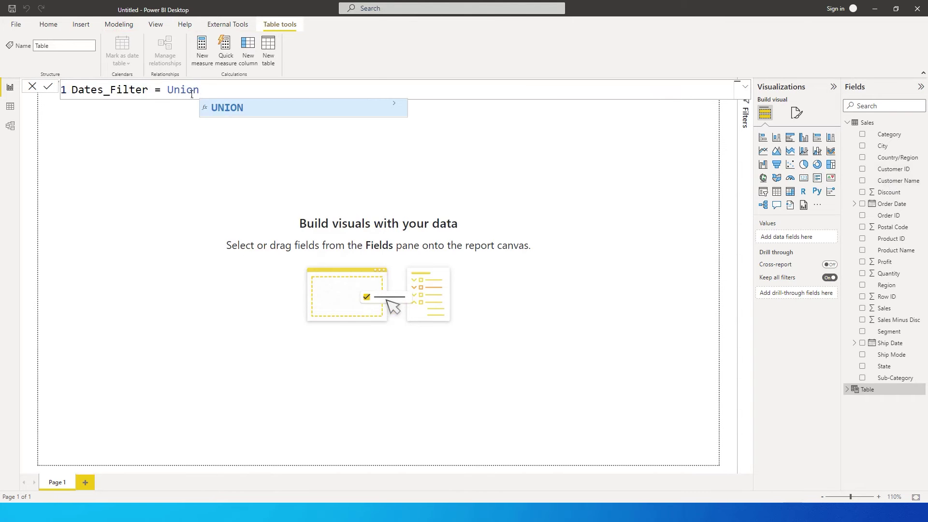
key("Tab")
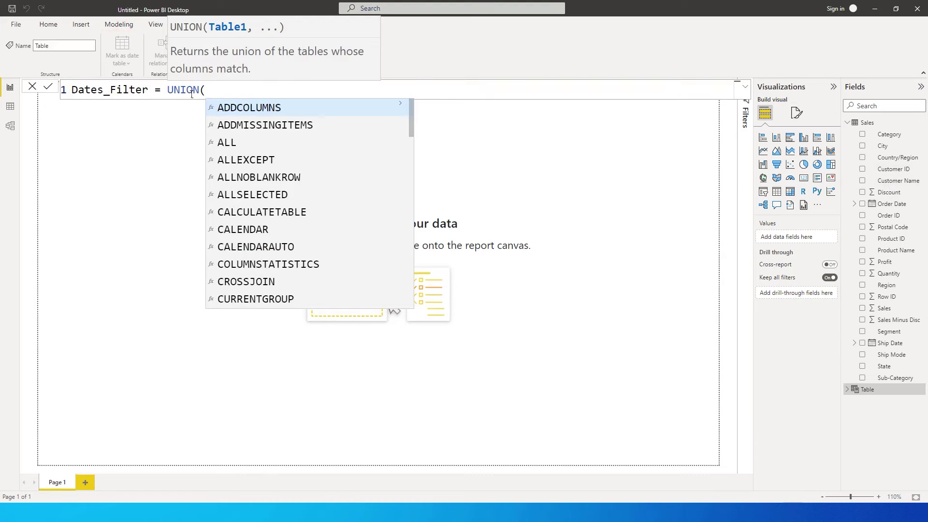
key("Tab")
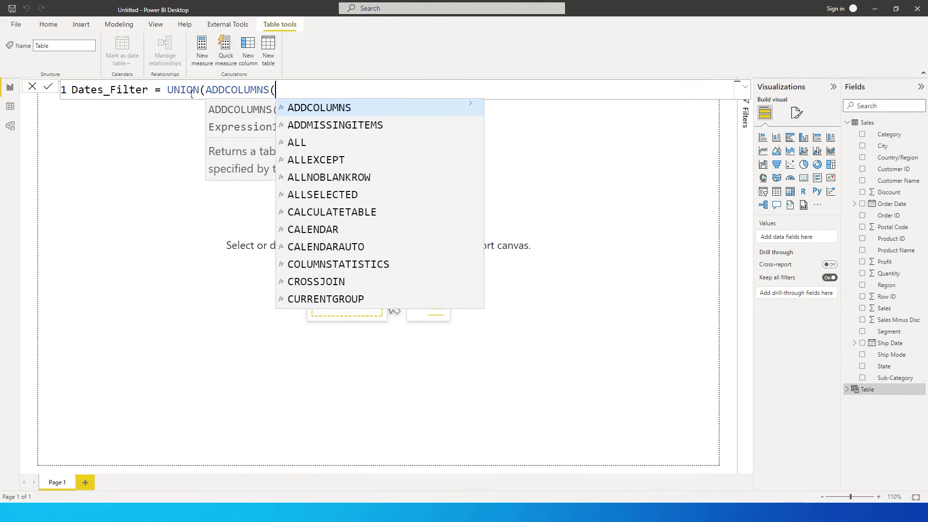
key("shift+Return")
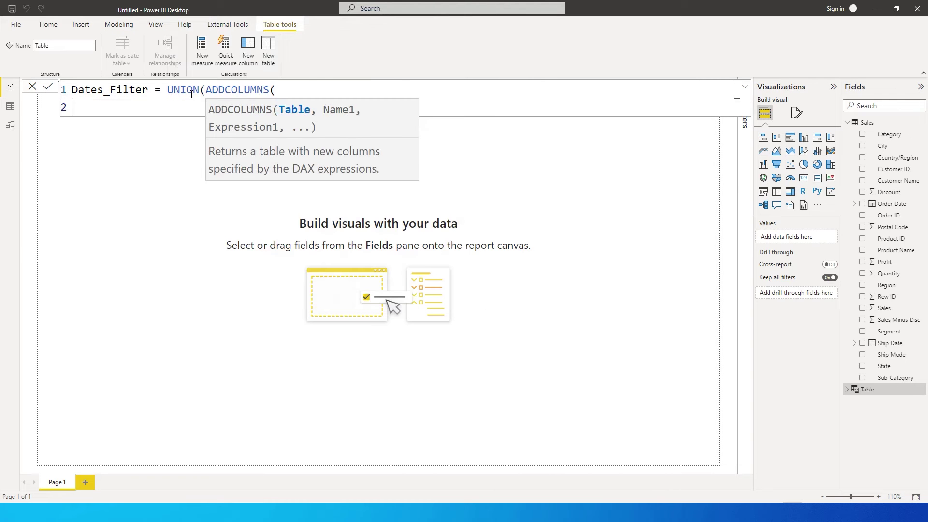
left_click(207, 90)
key("shift+Return")
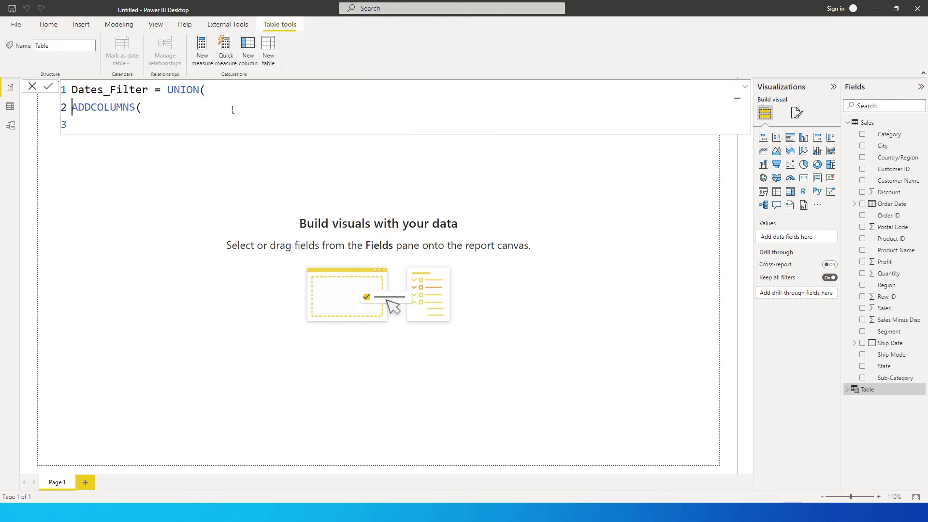
key("Tab")
key("Tab")
key("Tab")
key("Tab")
Step: Add DATESBETWEEN inside ADDCOLUMNS, with Sales[Order Date] as its dates argument
left_click(277, 110)
type("dat")
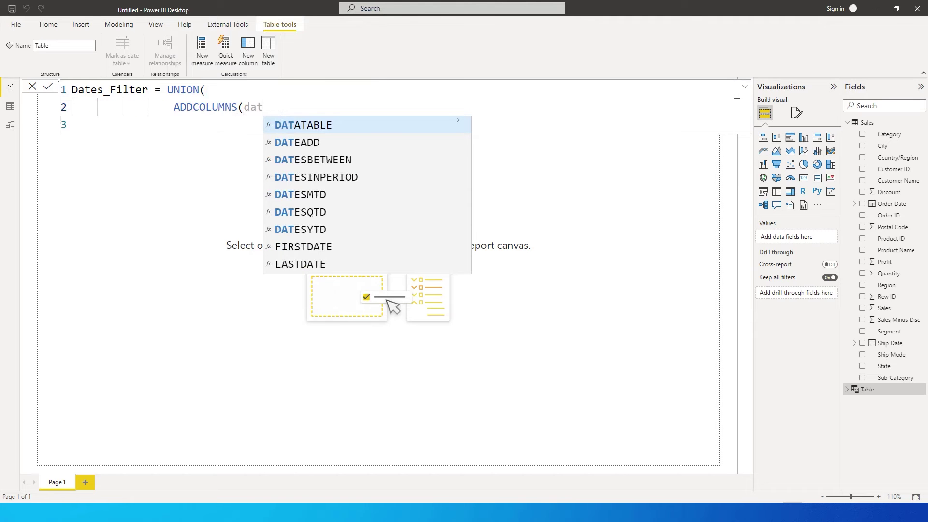
key("Down")
key("Down")
key("Tab")
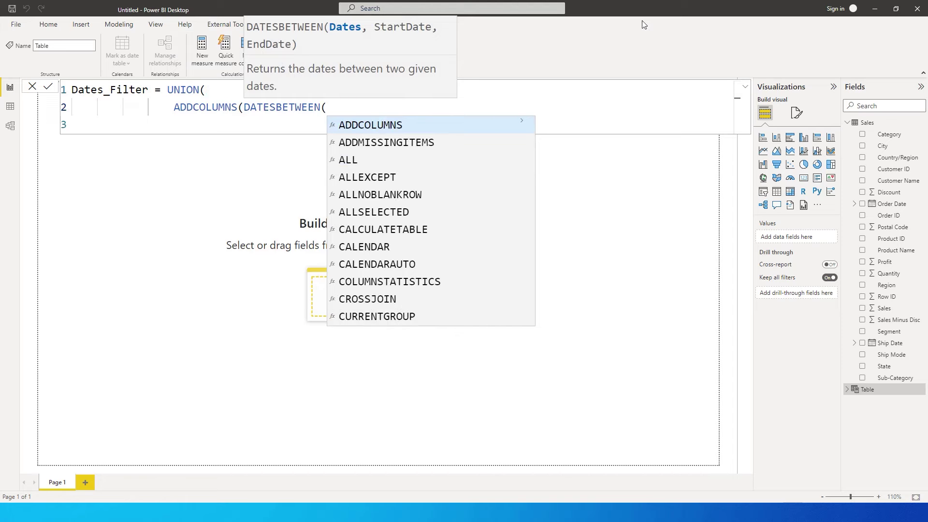
type("order")
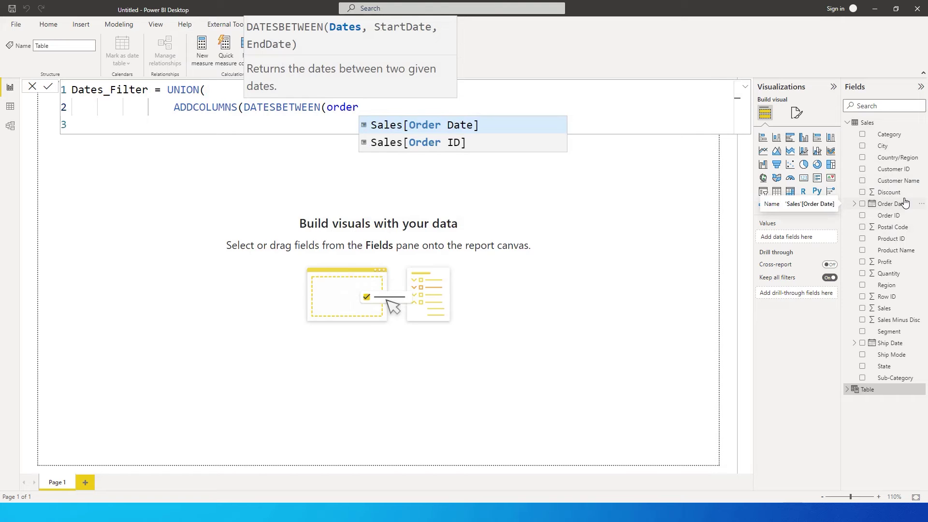
key("Tab")
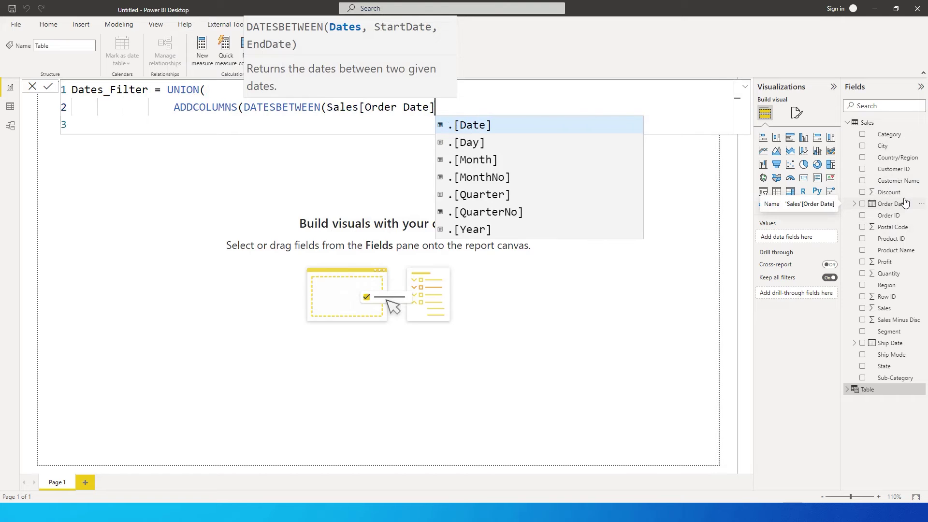
type(",")
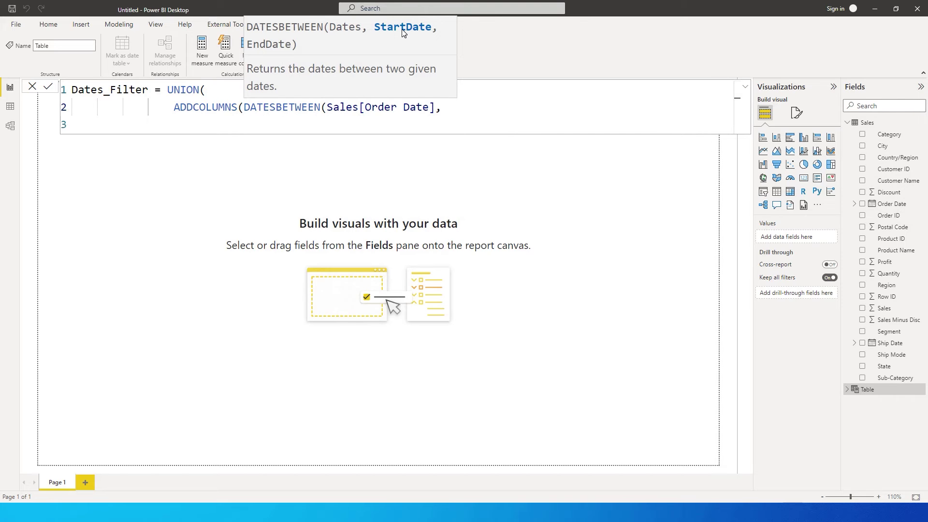
Step: Enter TODAY()-7 as the start date and today() as the end date of DATESBETWEEN
type("TODAY()")
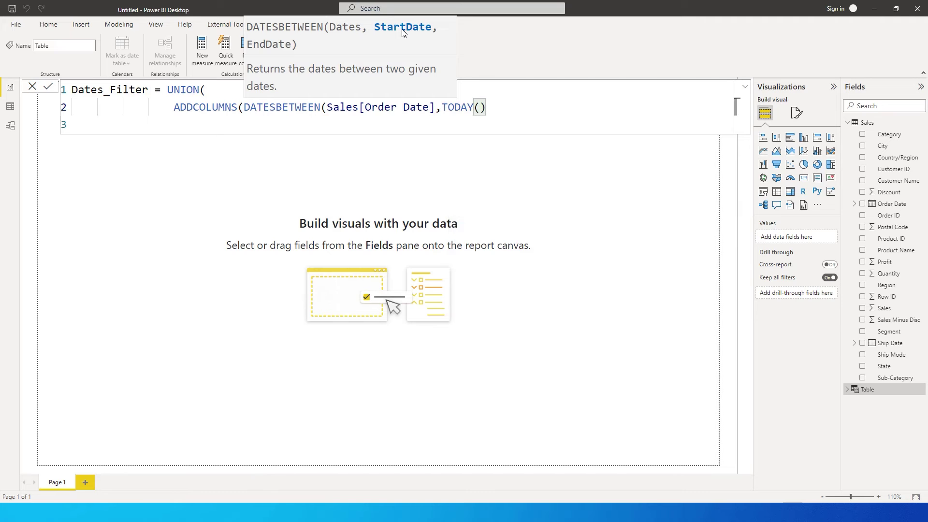
type("-7,")
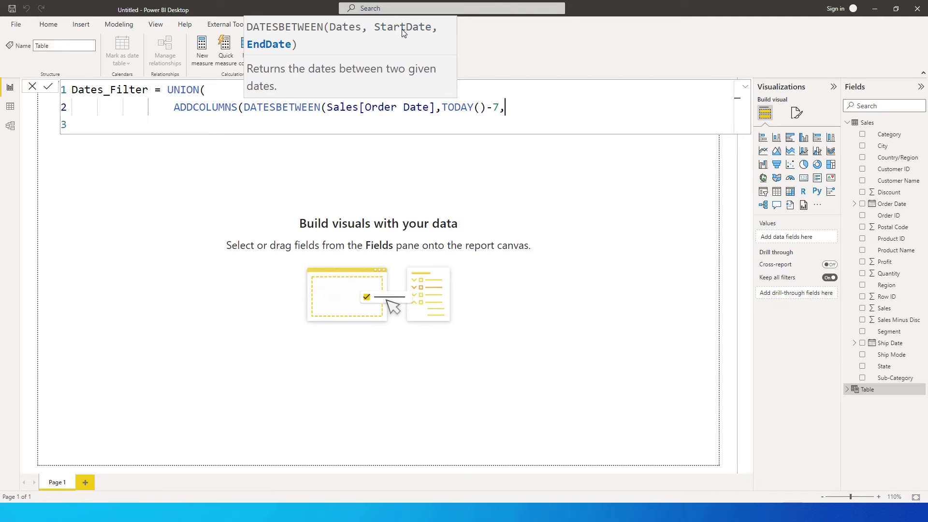
type("today")
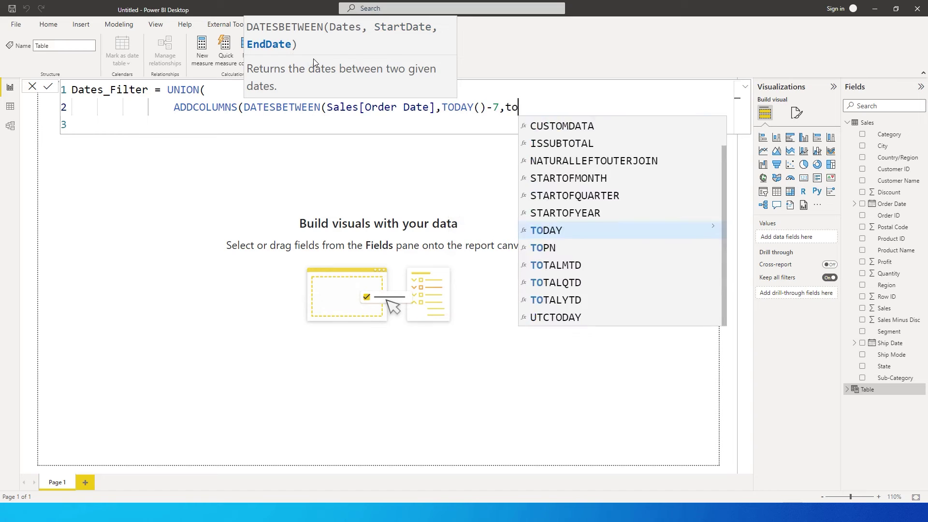
type("()")
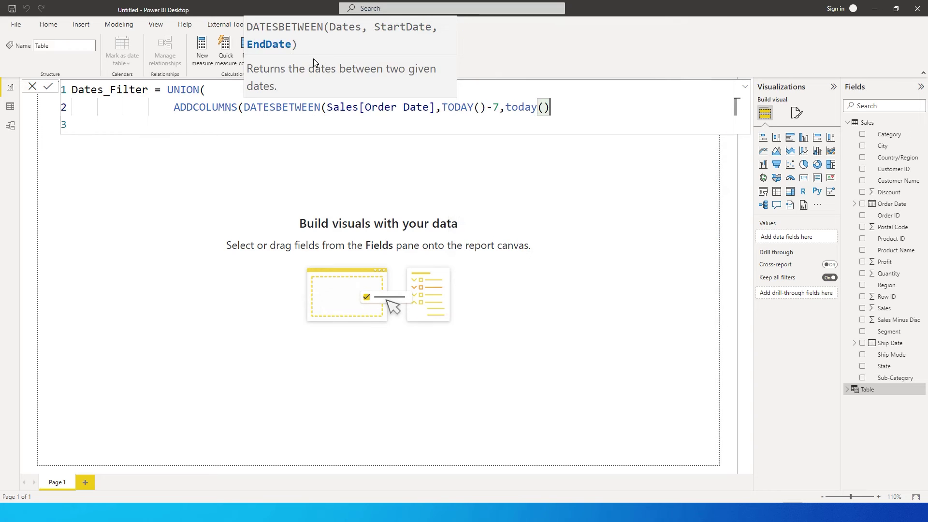
left_click(564, 108)
left_click(499, 107)
double_click(495, 107)
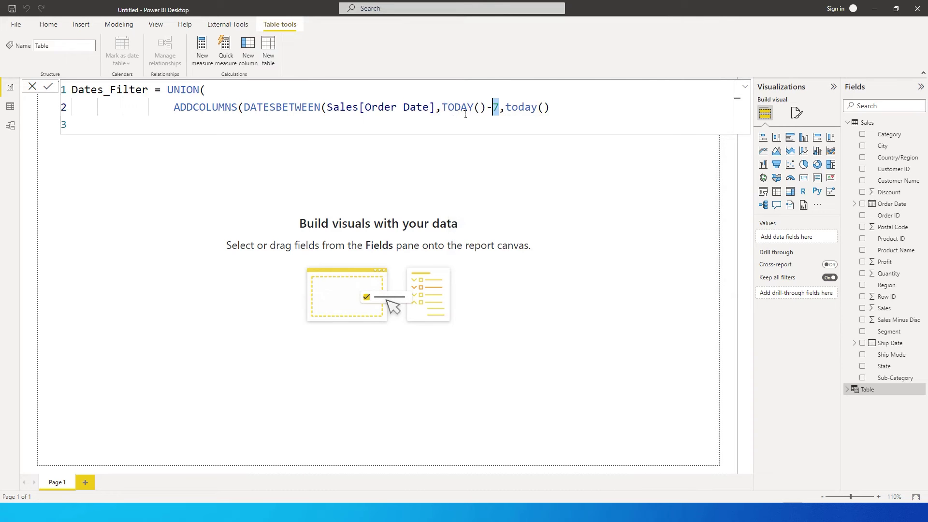
double_click(520, 110)
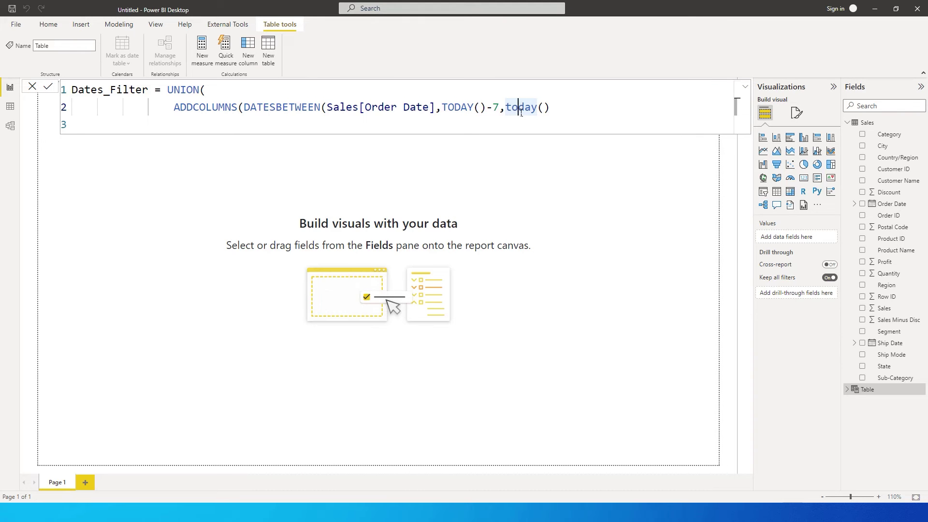
left_click_drag(509, 114, 551, 114)
left_click(532, 113)
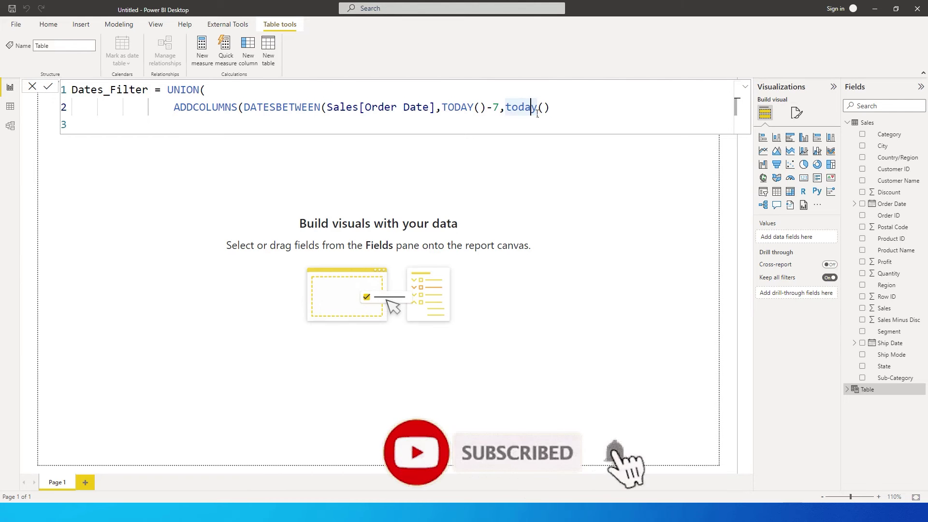
left_click(558, 113)
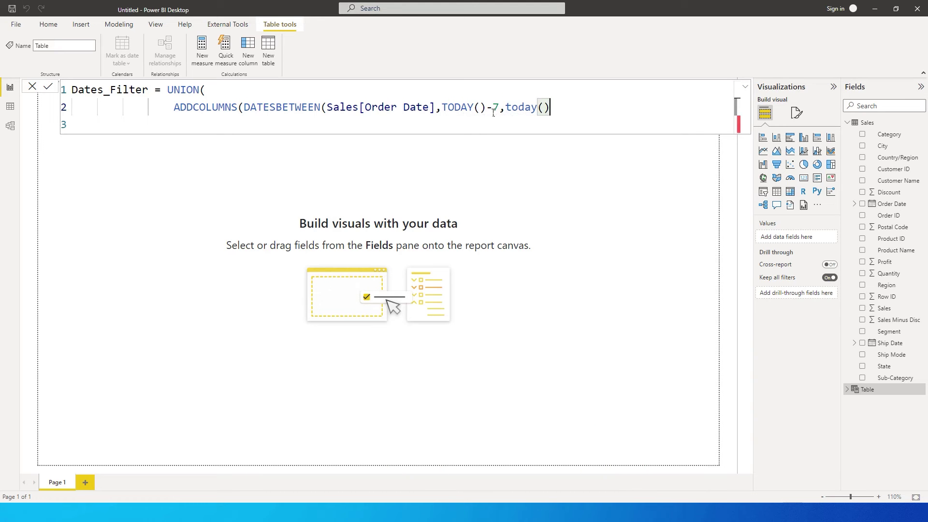
double_click(537, 108)
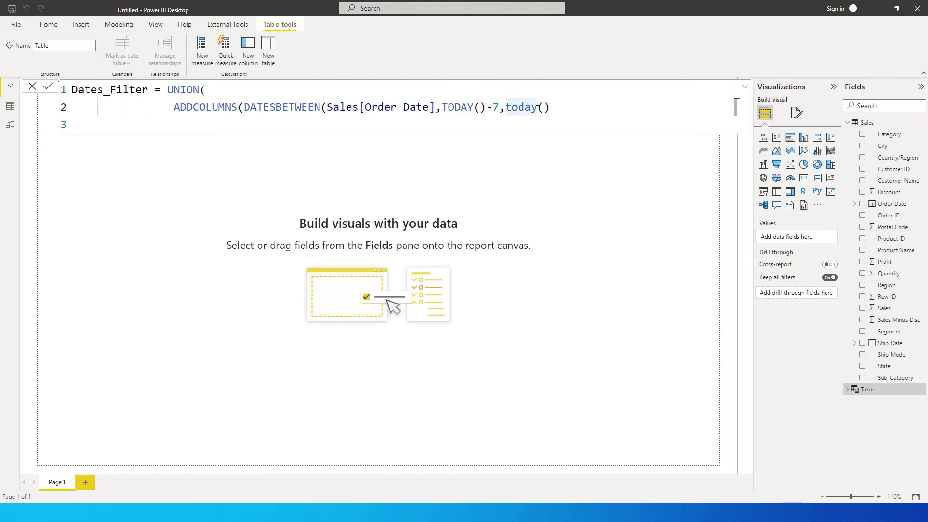
Step: Close the DATESBETWEEN function and name the added column "Type" in ADDCOLUMNS
left_click(570, 112)
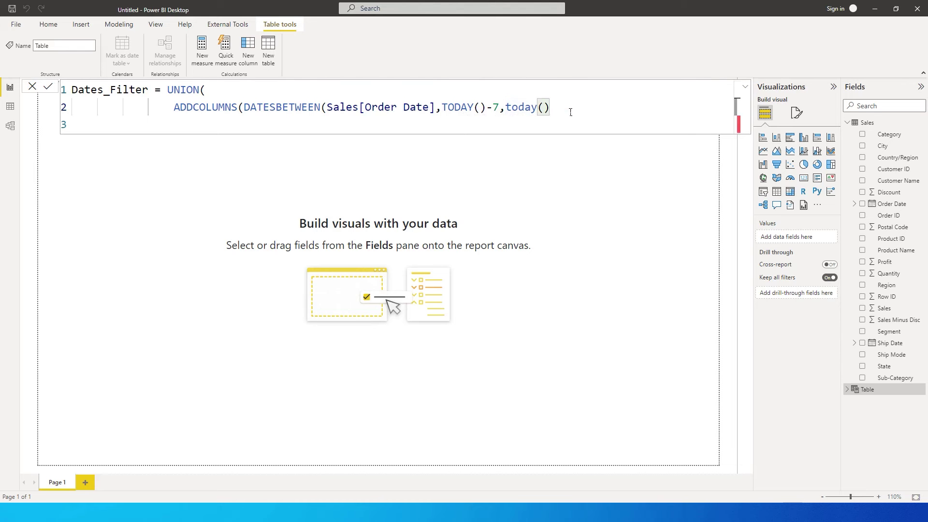
type(")")
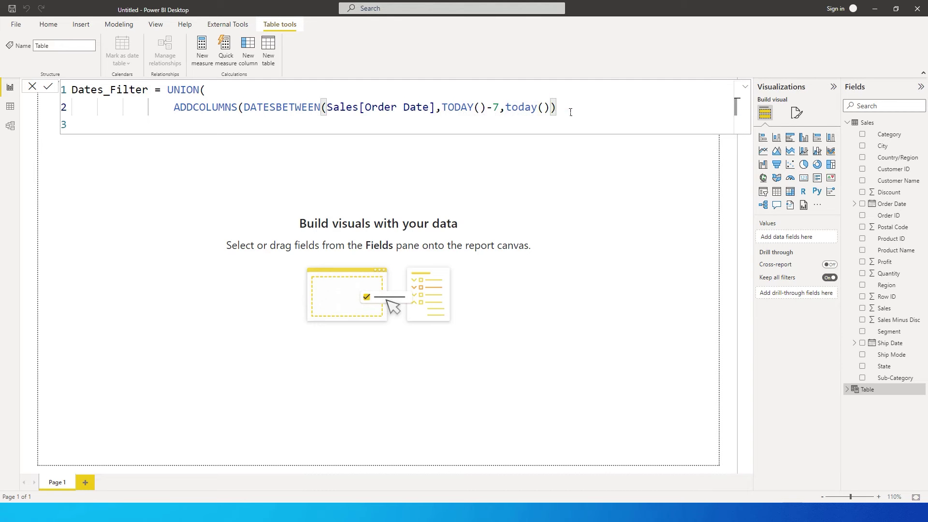
type(",")
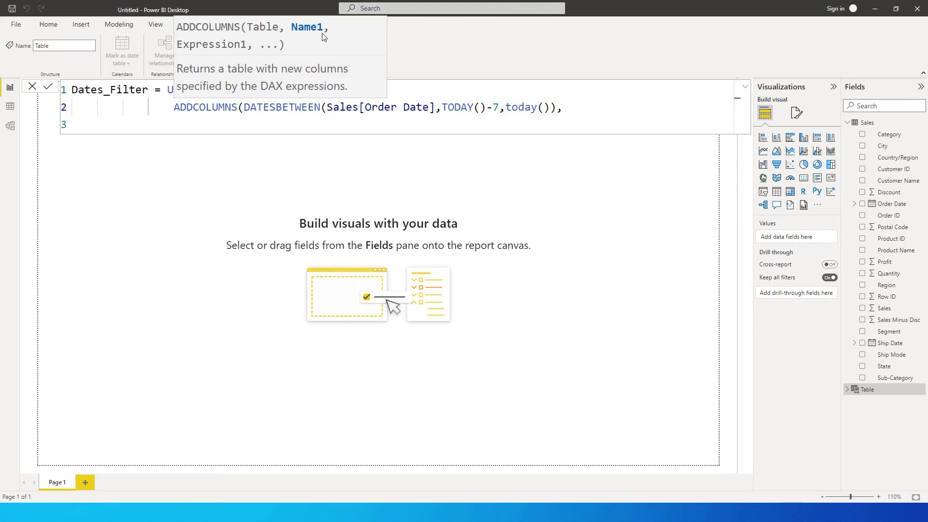
type("\"Typ")
key("BackSpace")
key("BackSpace")
type("ype\",")
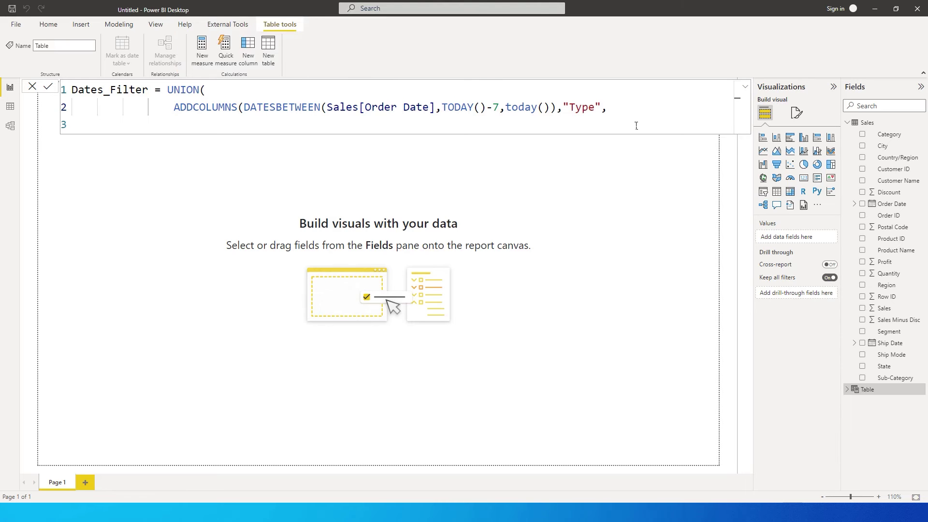
Step: Enter "Default" as the expression for the Type column in the first ADDCOLUMNS
type("Defa")
key("BackSpace")
key("BackSpace")
key("BackSpace")
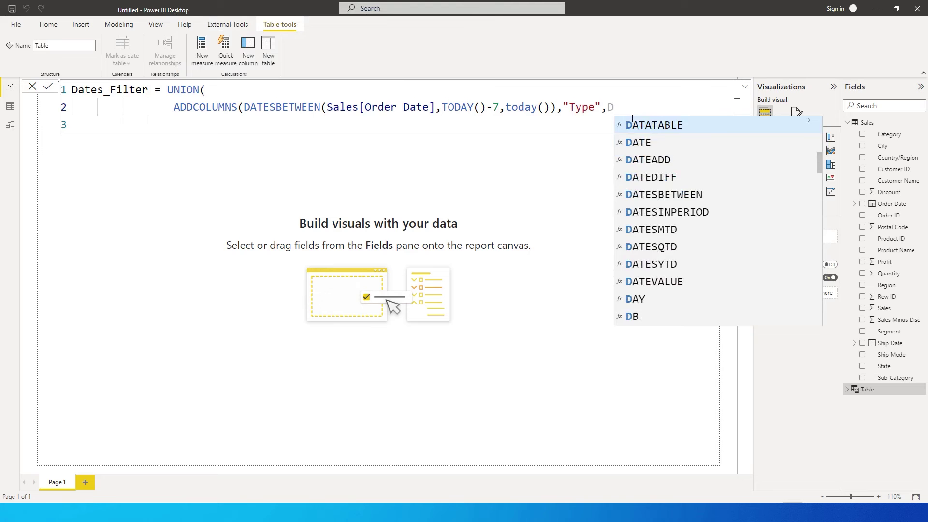
type("\"Default")
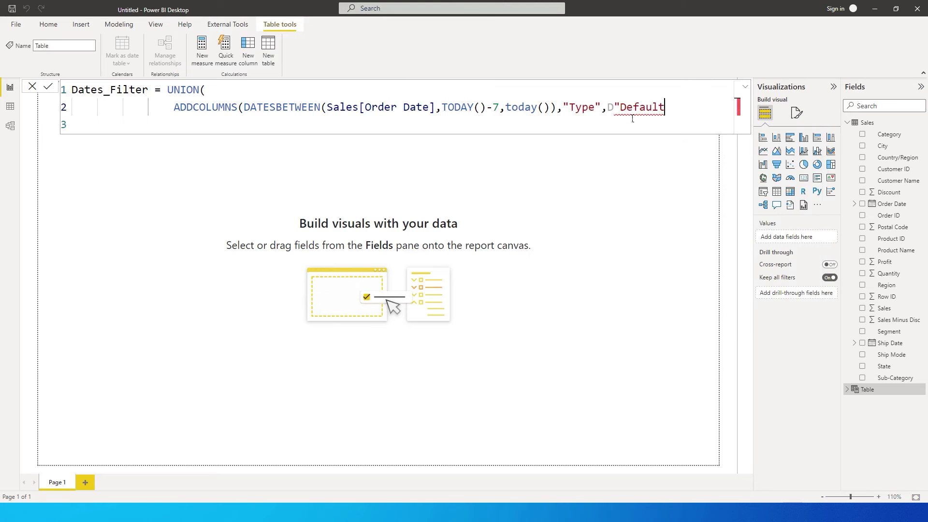
type("\"")
left_click(615, 112)
key("BackSpace")
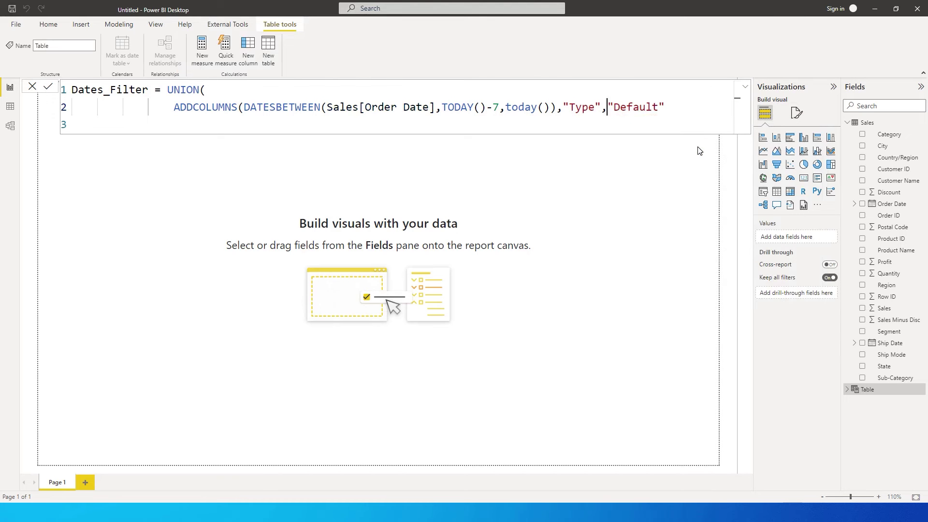
Step: Close the first ADDCOLUMNS function and add a comma for UNION's second table argument
left_click(683, 110)
type(",")
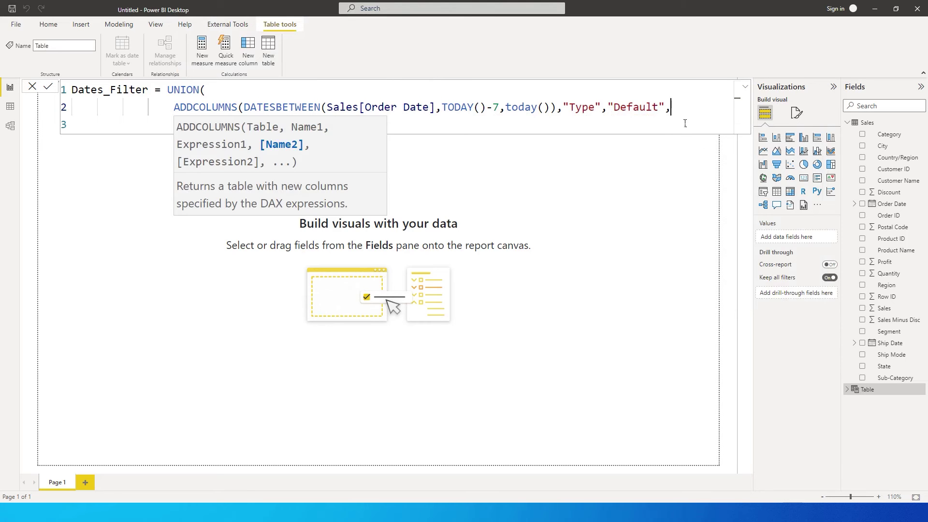
key("BackSpace")
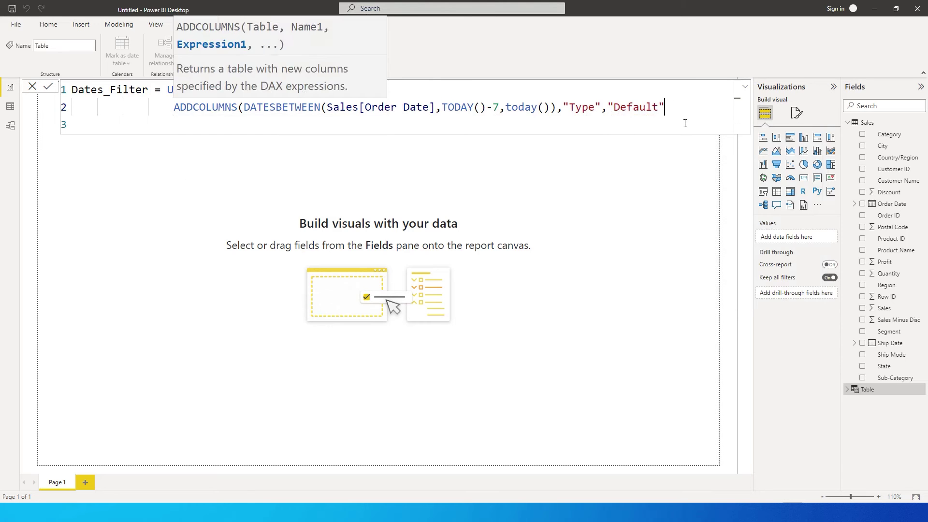
type(")")
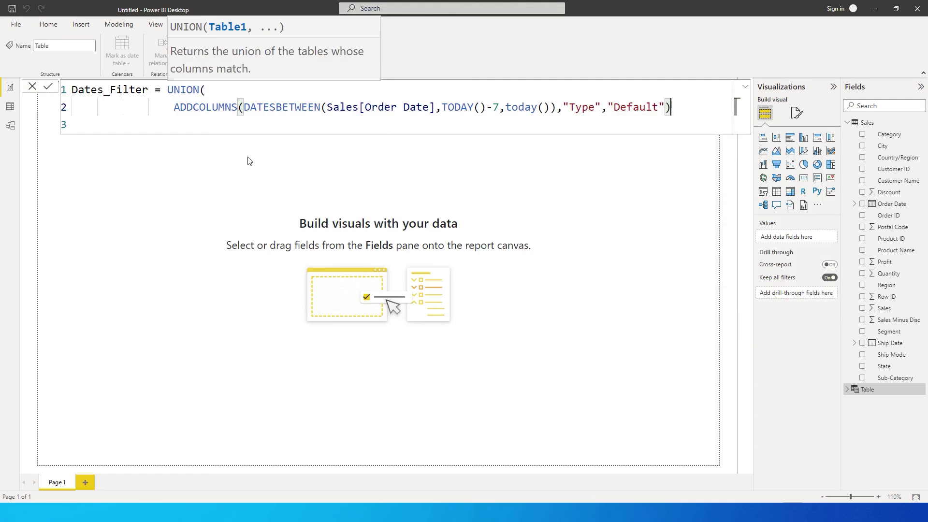
type(",")
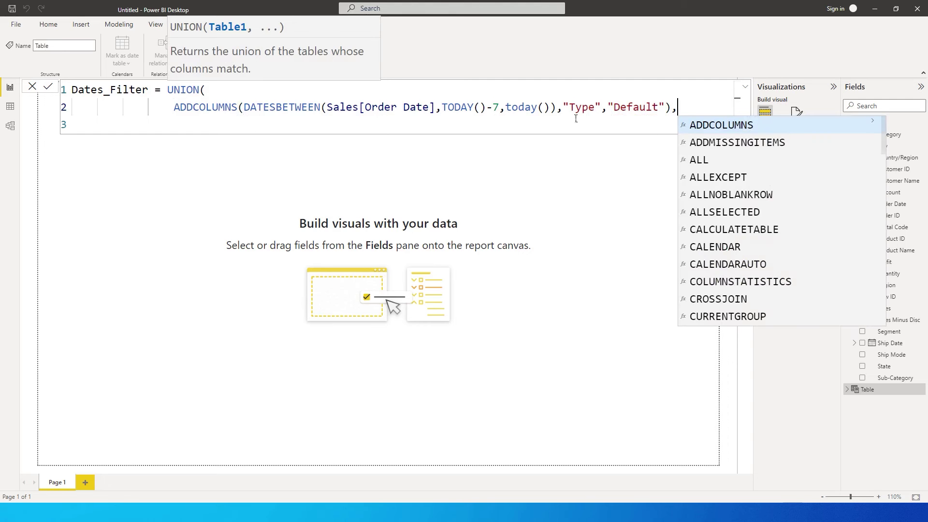
Step: Begin an indented third formula line with ADDCOLUMNS(CALENDAR( aligned under the first ADDCOLUMNS
key("shift+Return")
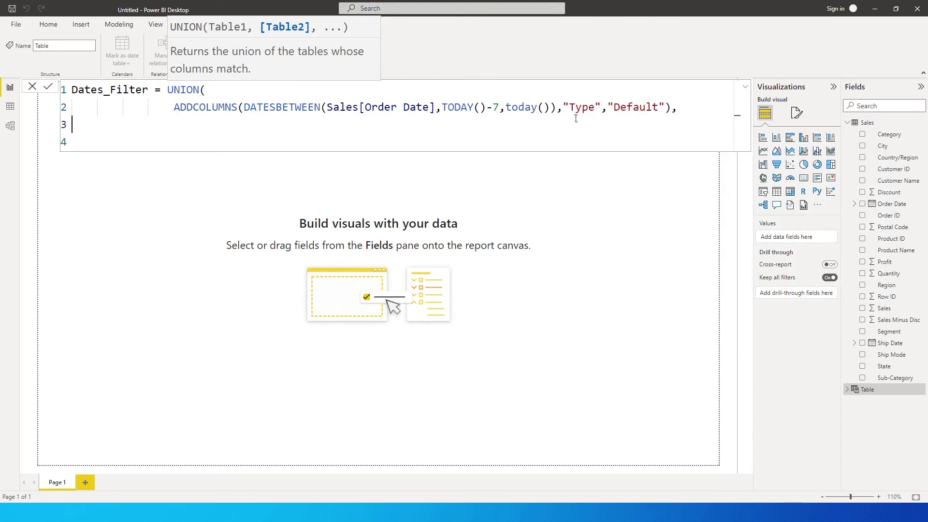
key("Tab")
key("Tab")
type("Add")
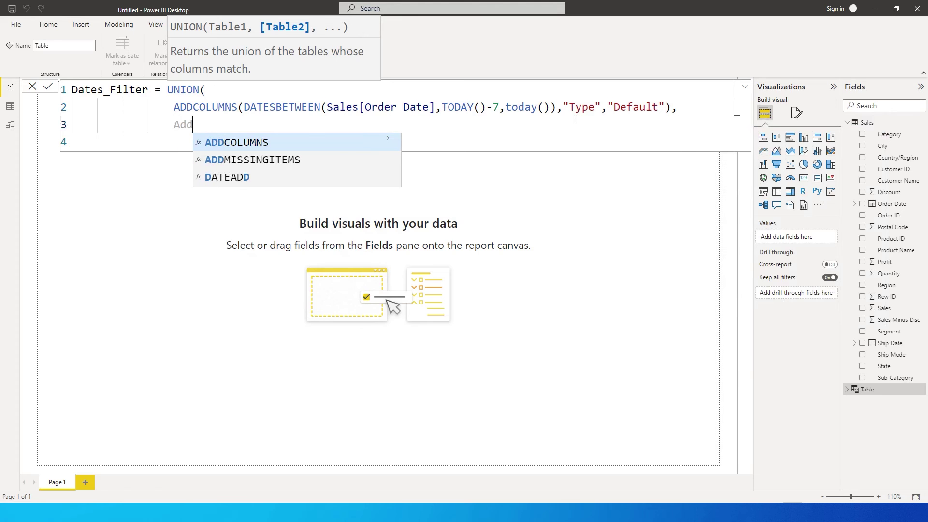
key("Tab")
type("Cal")
key("Down")
key("Tab")
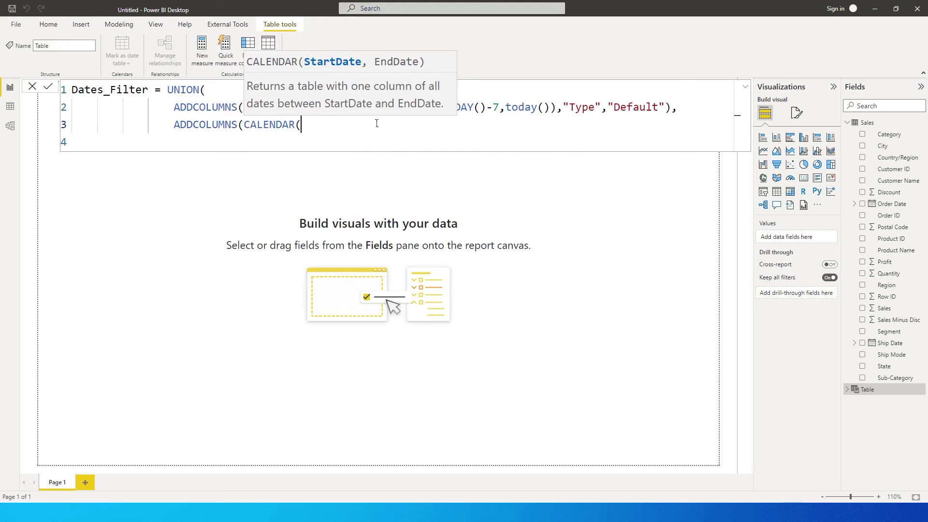
Step: Enter MIN(Sales[Order Date]) as the start date of CALENDAR, followed by a comma
type("min")
key("Tab")
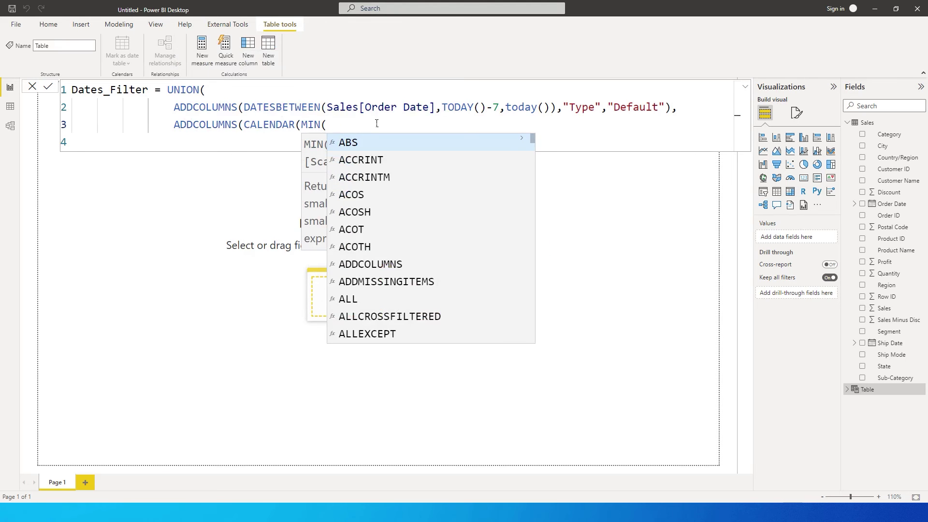
type("order")
key("Tab")
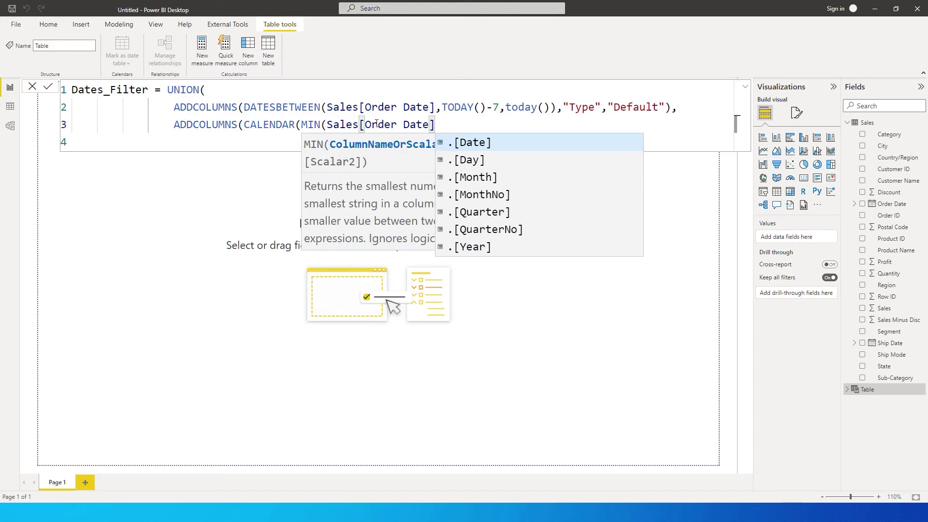
type("),")
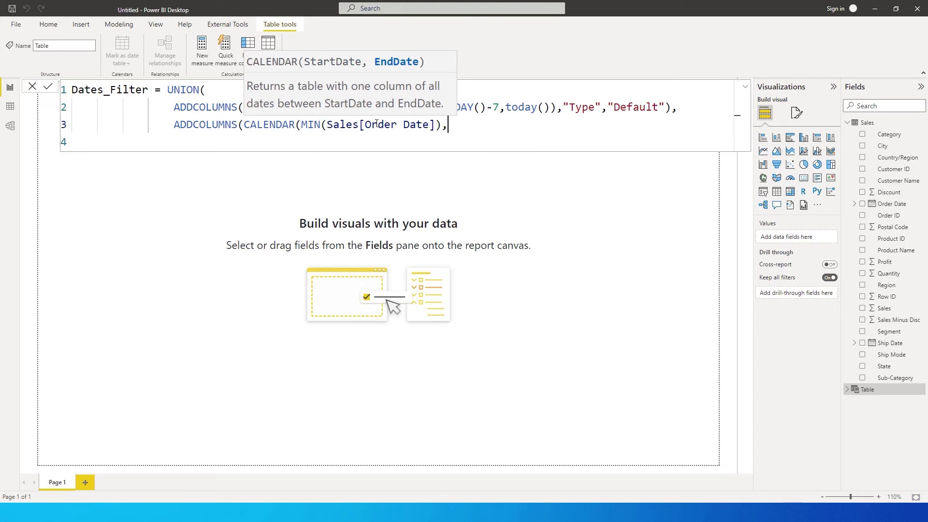
Step: Enter MAX(Sales[Order Date]) as the end date of CALENDAR
type("or")
key("BackSpace")
key("BackSpace")
type("m")
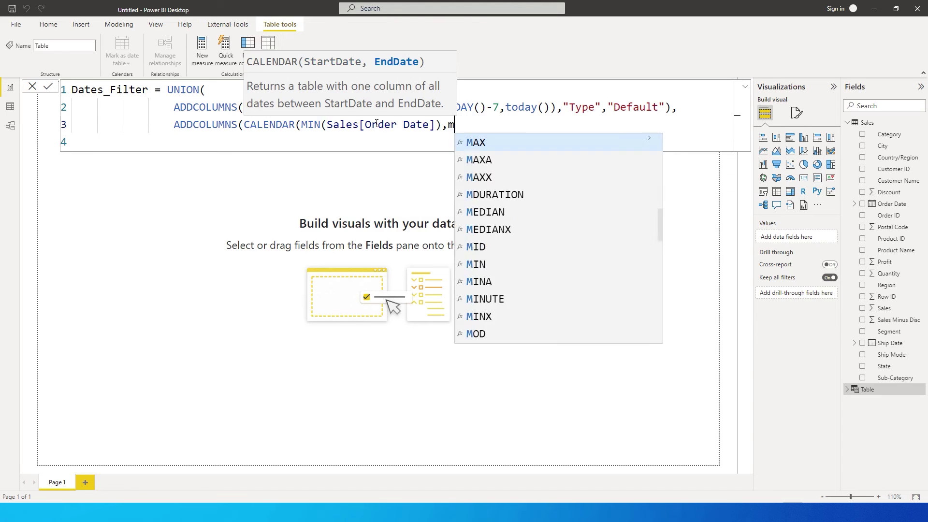
type("a")
key("Tab")
type("order")
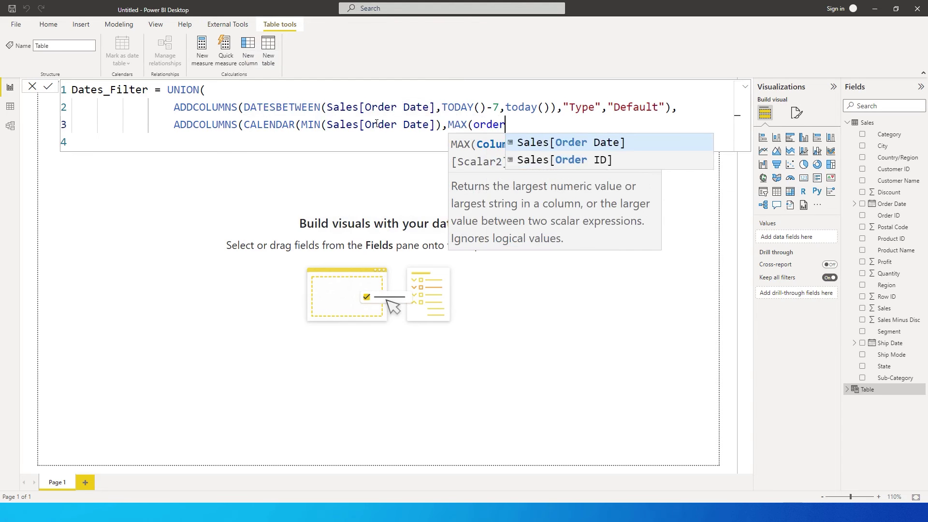
key("Tab")
type(")")
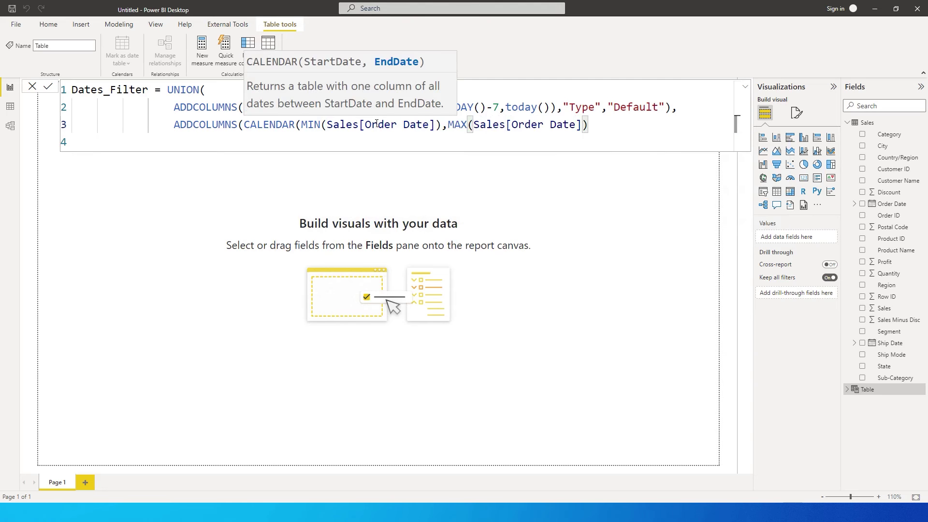
Step: Close CALENDAR, add the "Type" column with the value "Custom", and close and commit the Dates_Filter formula
type("),\"Type")
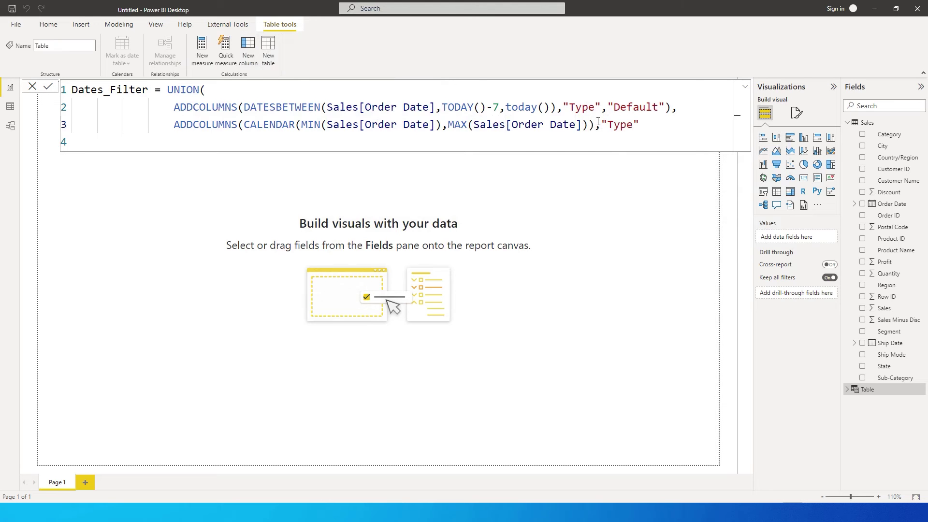
type(",")
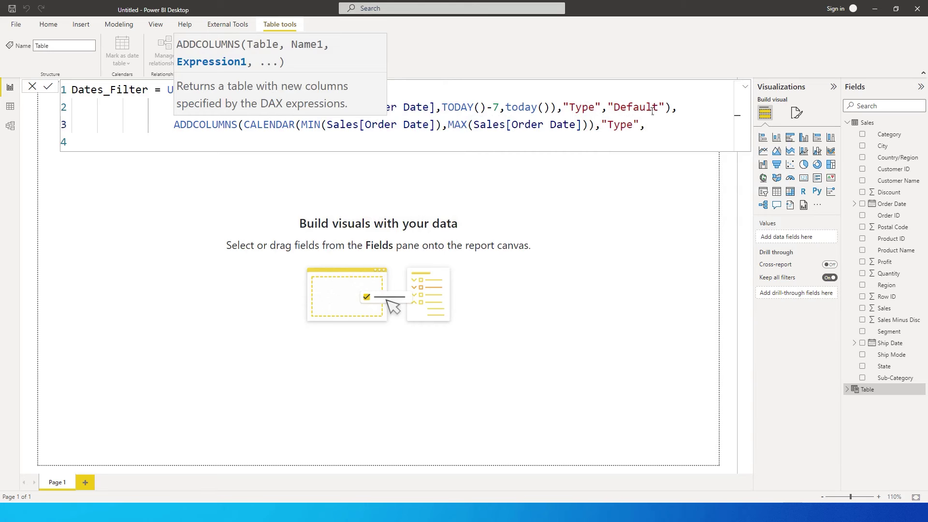
type("\"Custom\"))")
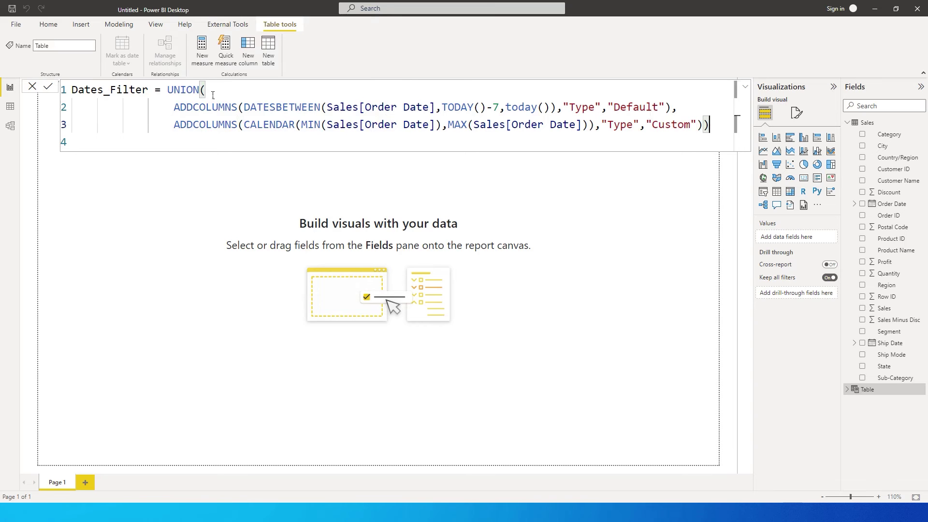
key("Return")
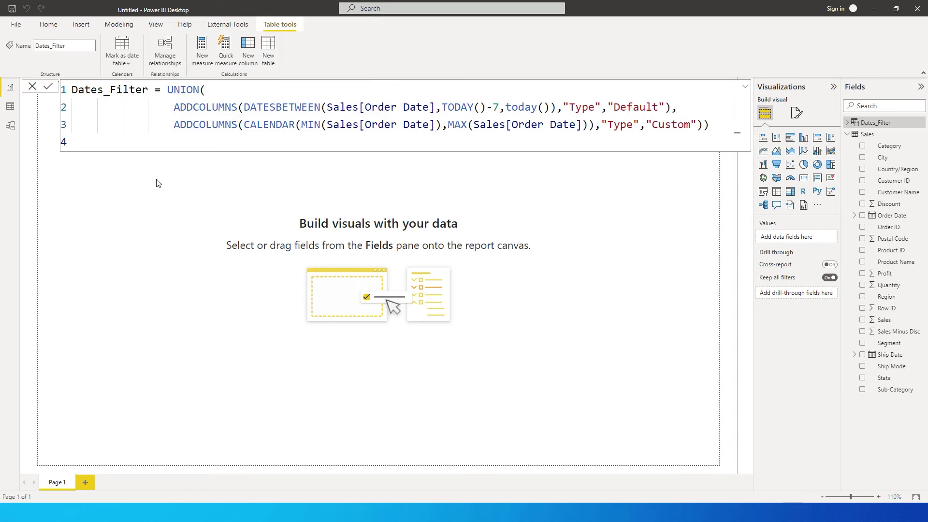
Step: Examine the Dates_Filter table's rows and the filter values of its Order Date and Type columns in the data view
left_click(10, 107)
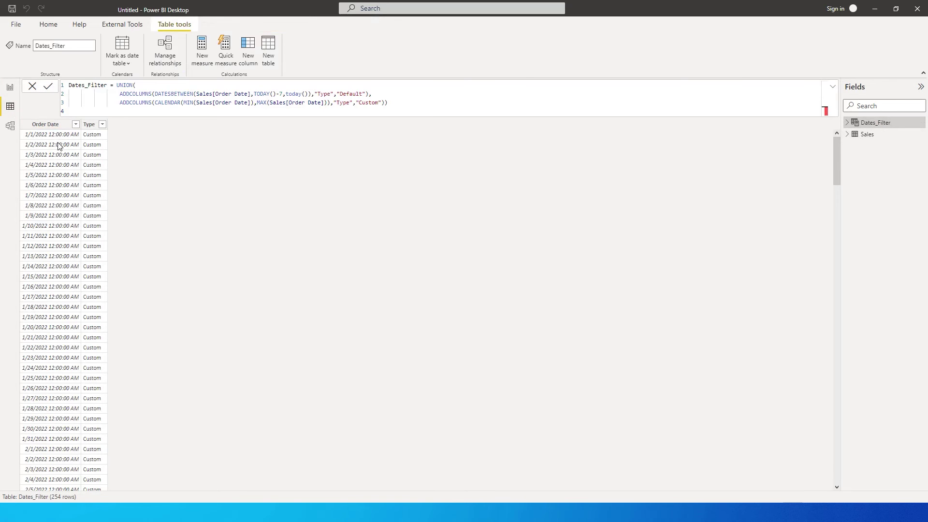
left_click(76, 125)
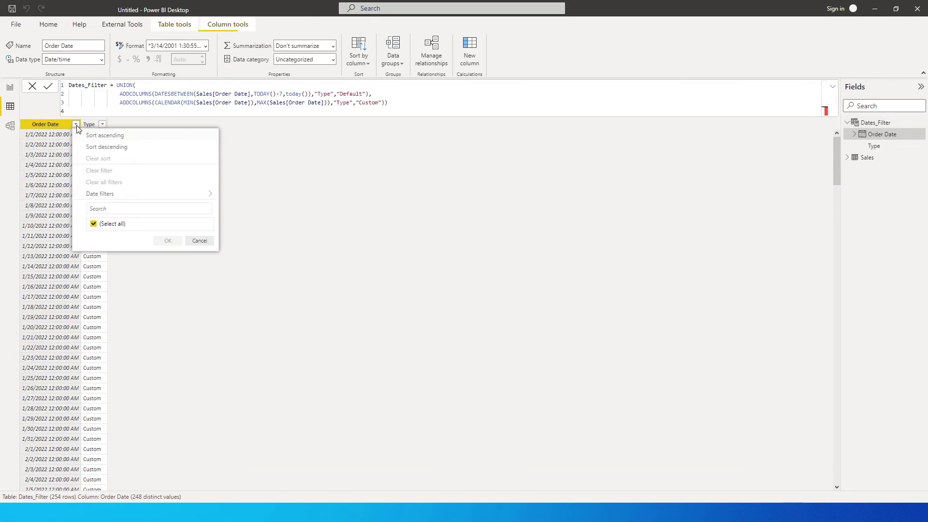
left_click(201, 408)
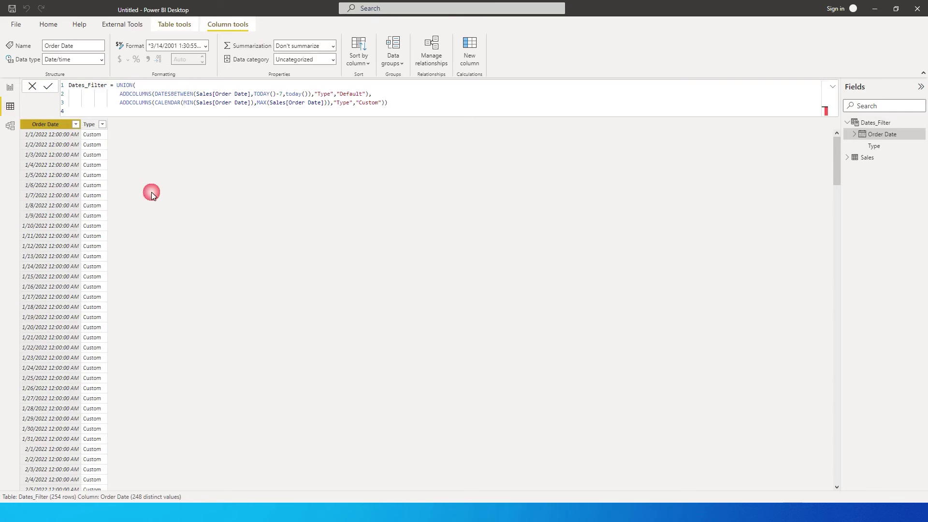
left_click(102, 125)
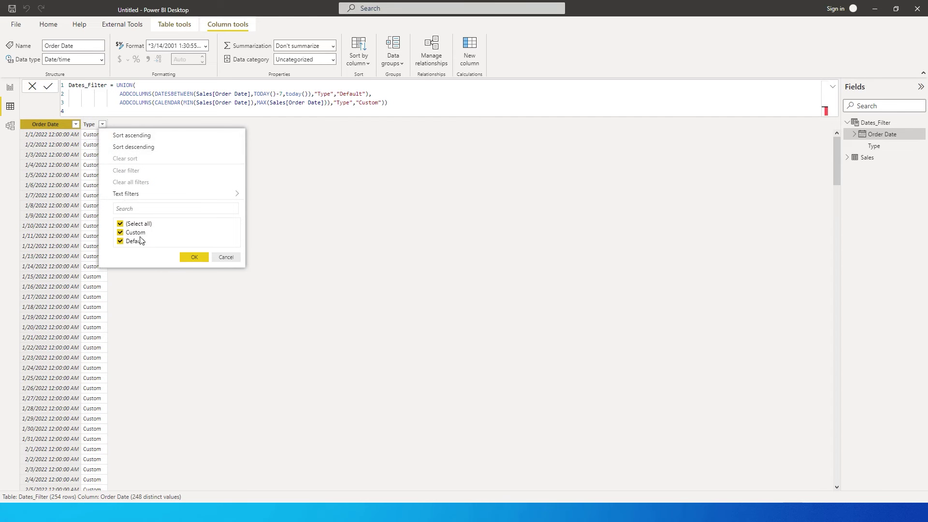
left_click(226, 257)
Step: Relate Dates_Filter's Order Date to Sales' Order Date in the model view as an active many-to-many relationship with cross-filtering in both directions
left_click(10, 126)
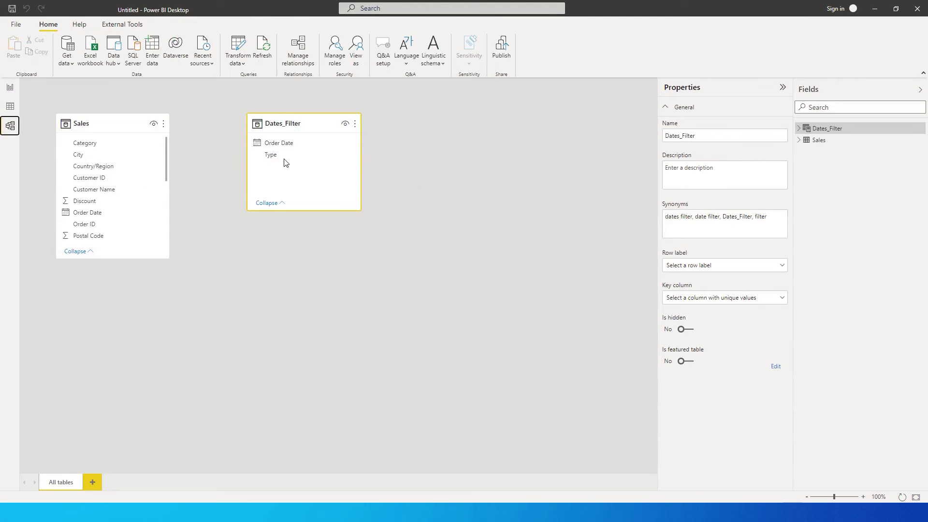
left_click(279, 145)
left_click_drag(278, 145, 102, 213)
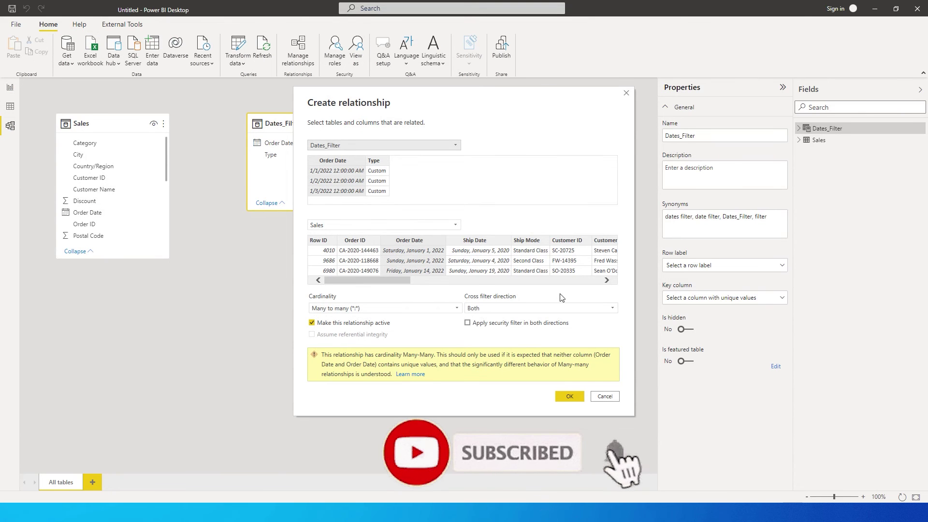
left_click(566, 397)
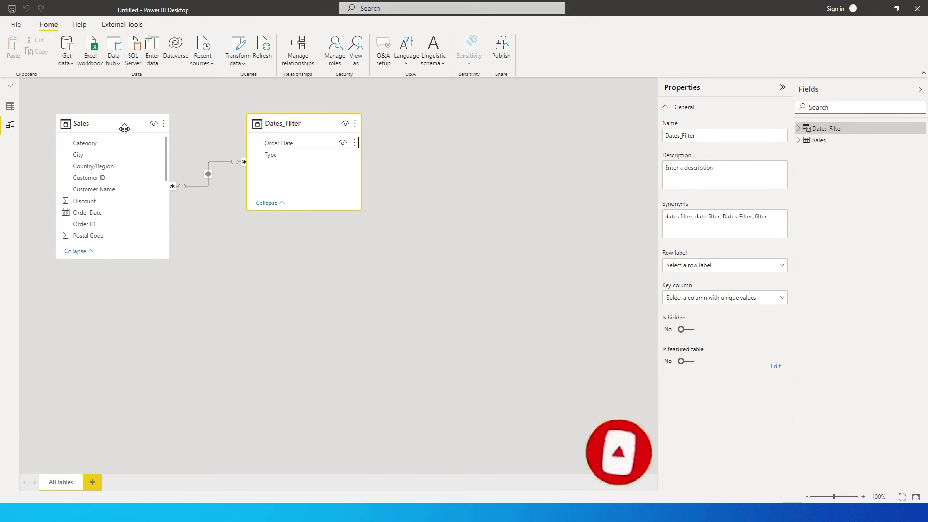
Step: Create a table visual of City and Sales from the Sales table on the report page and move it toward the middle
left_click(10, 87)
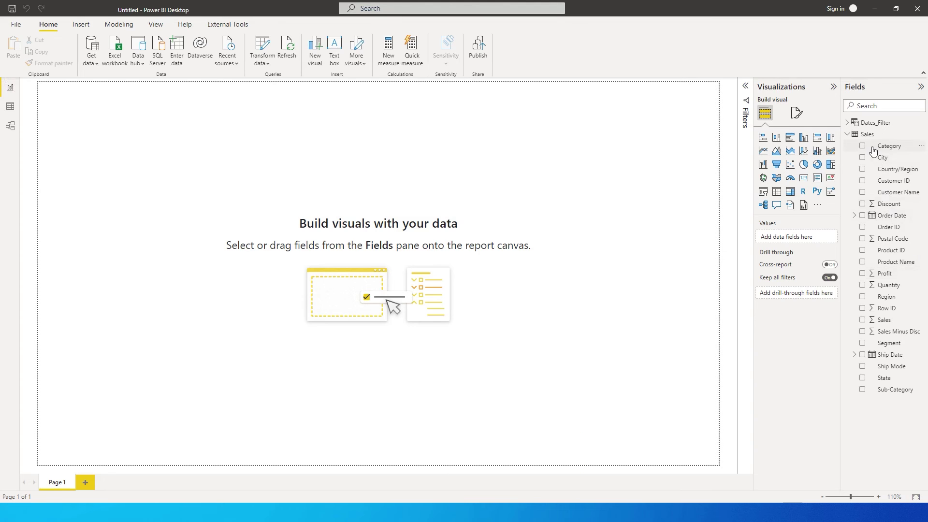
left_click(862, 159)
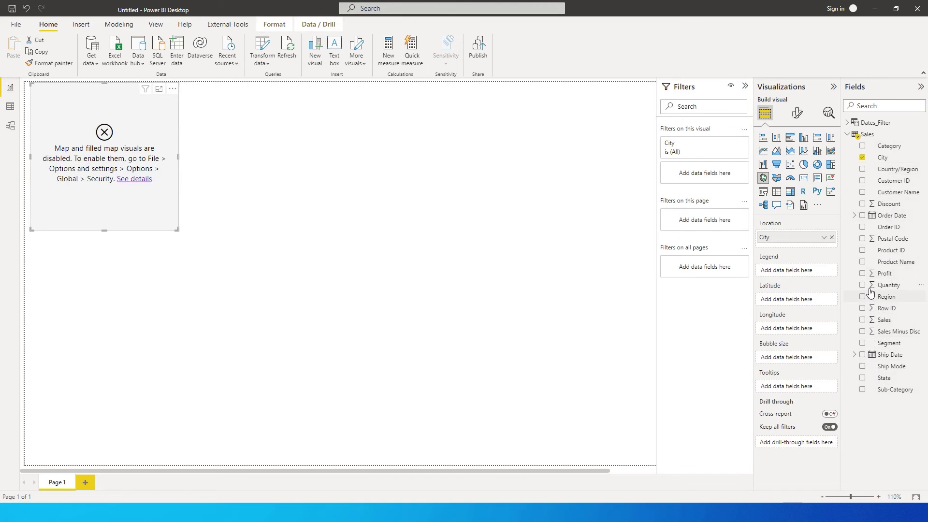
left_click(862, 320)
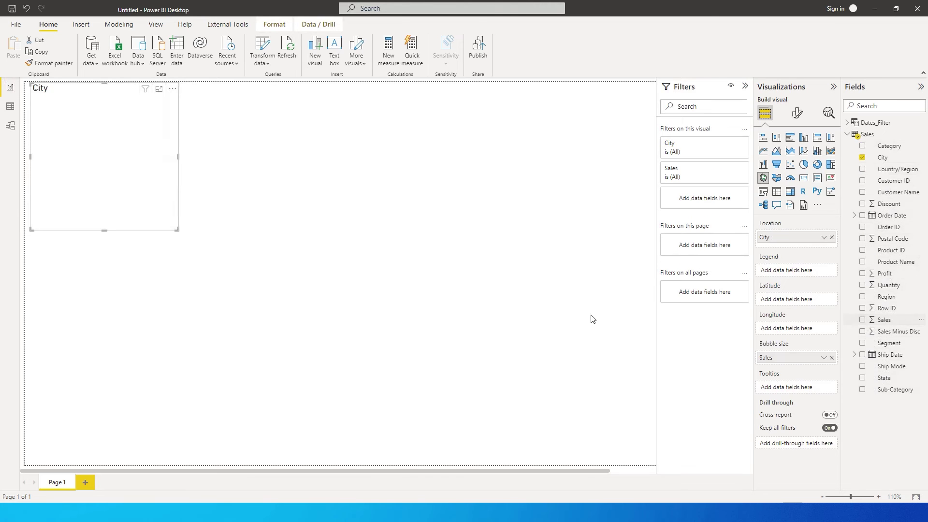
left_click(777, 192)
left_click_drag(118, 124, 356, 233)
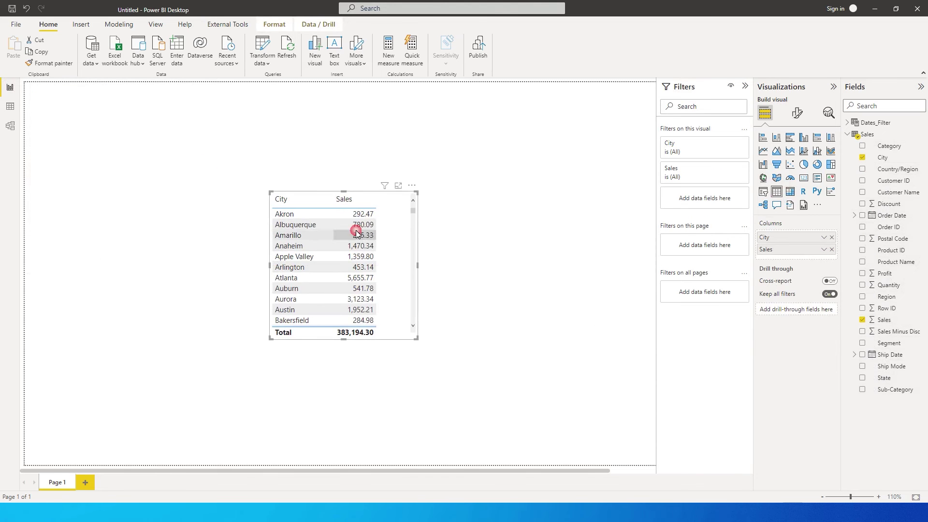
Step: Sort the City and Sales table by Sales in descending order, then reposition and enlarge it on the right half of the canvas
left_click(336, 199)
left_click_drag(394, 278, 512, 269)
left_click_drag(535, 333, 546, 315)
left_click(242, 208)
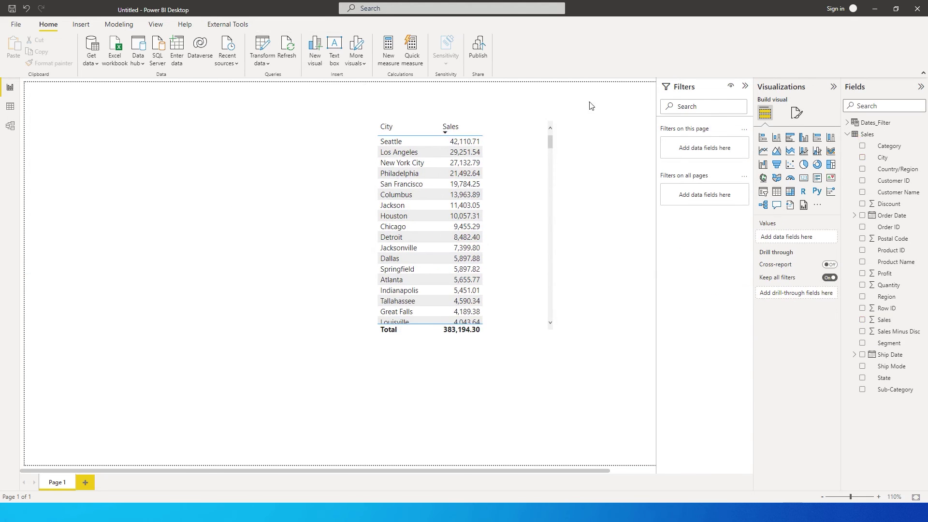
Step: Add a compact slicer for the Type field of Dates_Filter to the left of the City and Sales table
left_click(763, 191)
left_click_drag(203, 323, 187, 144)
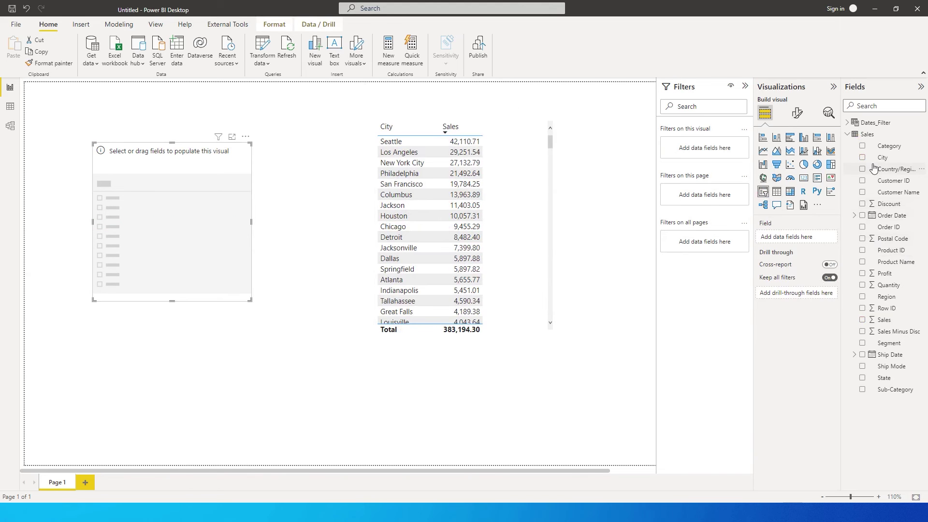
left_click(856, 123)
left_click(862, 146)
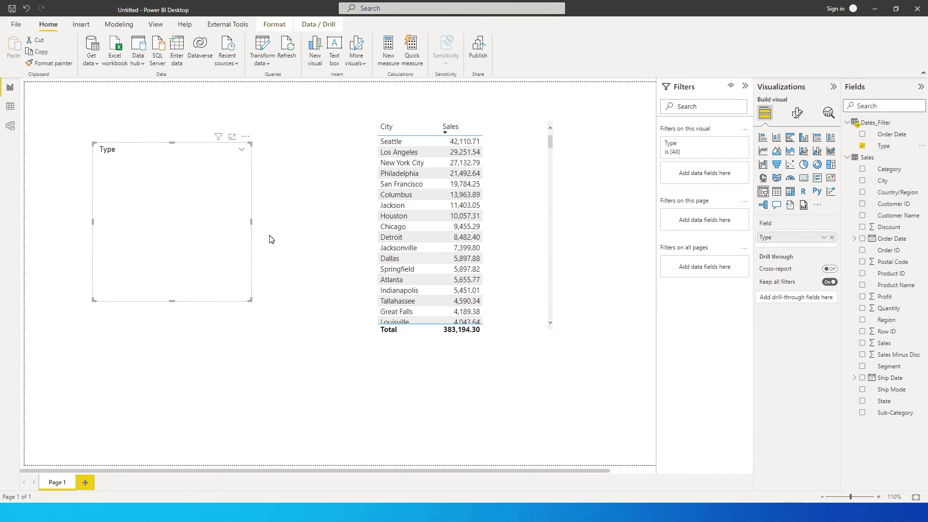
left_click_drag(250, 301, 172, 207)
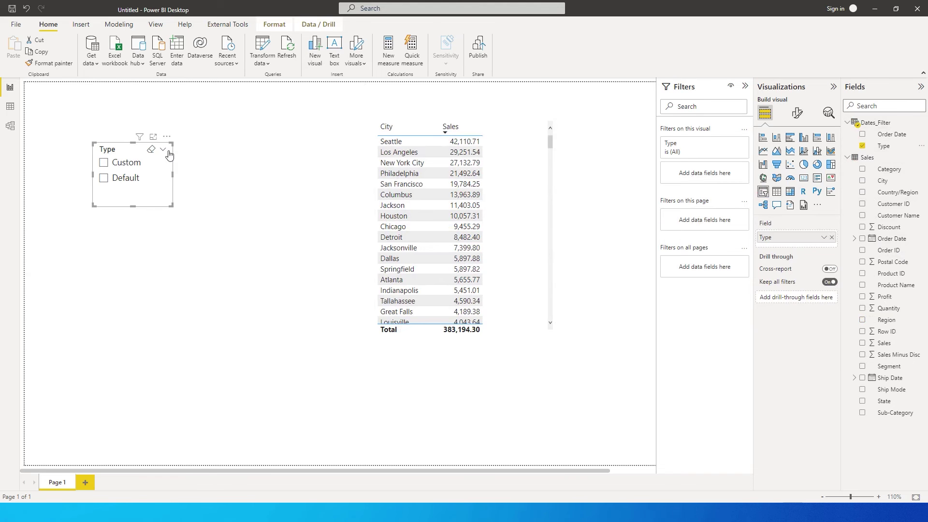
Step: Turn on single select in the Type slicer's selection settings
left_click(797, 113)
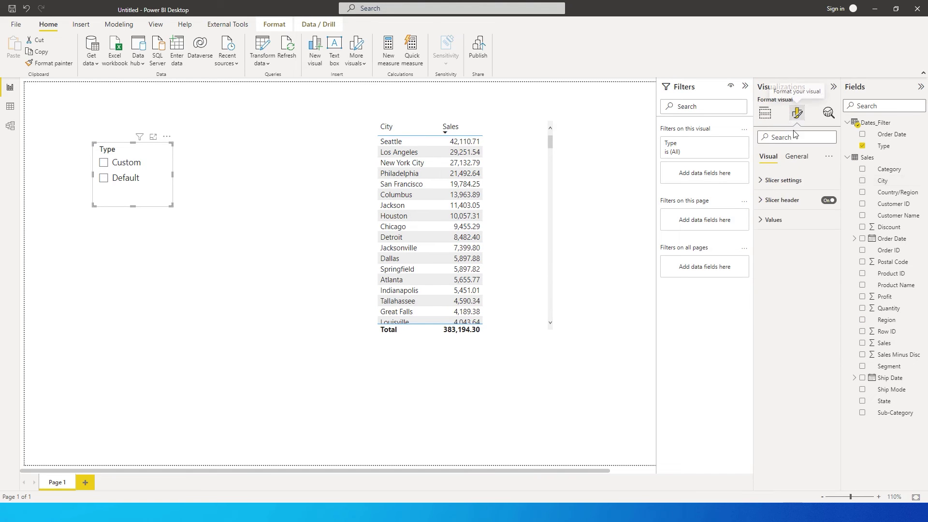
left_click(763, 182)
left_click(762, 247)
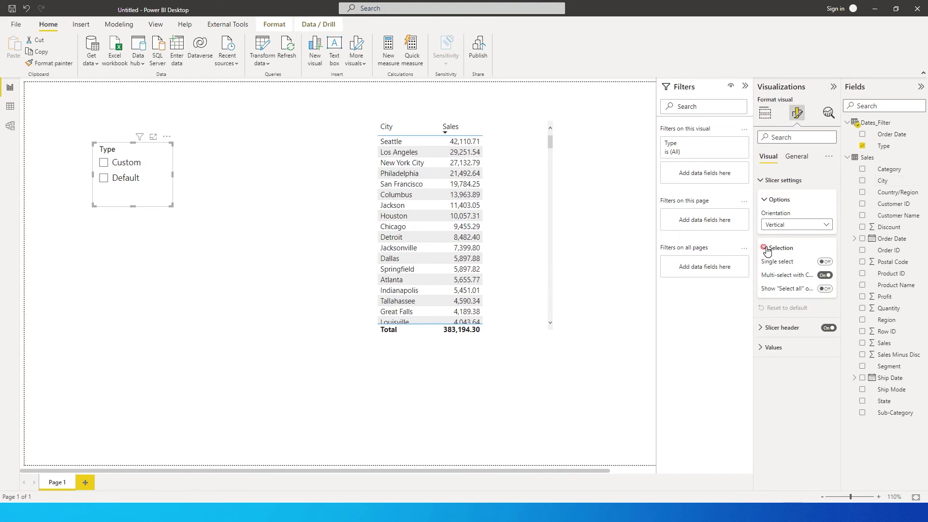
left_click(827, 264)
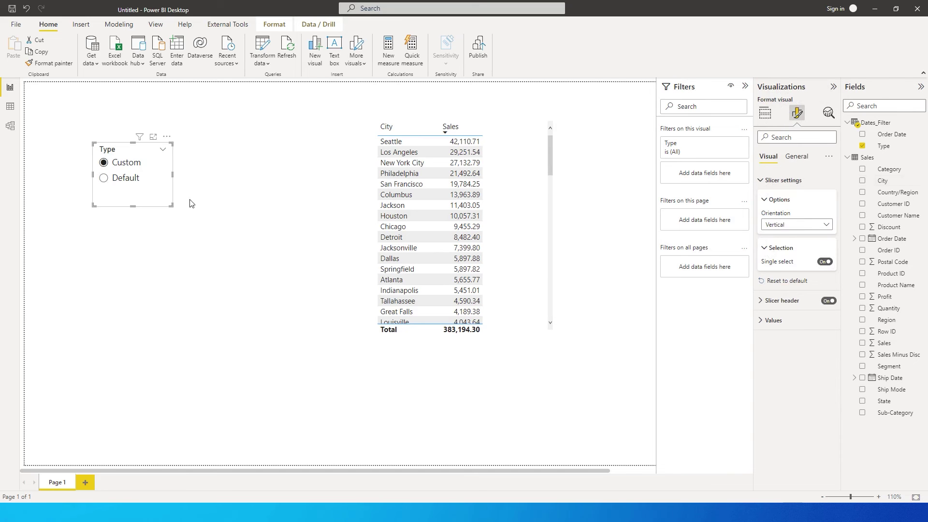
Step: Switch the Type slicer between Default and Custom to compare the sales totals in the City table
left_click(113, 176)
left_click(110, 163)
left_click(113, 177)
left_click(110, 165)
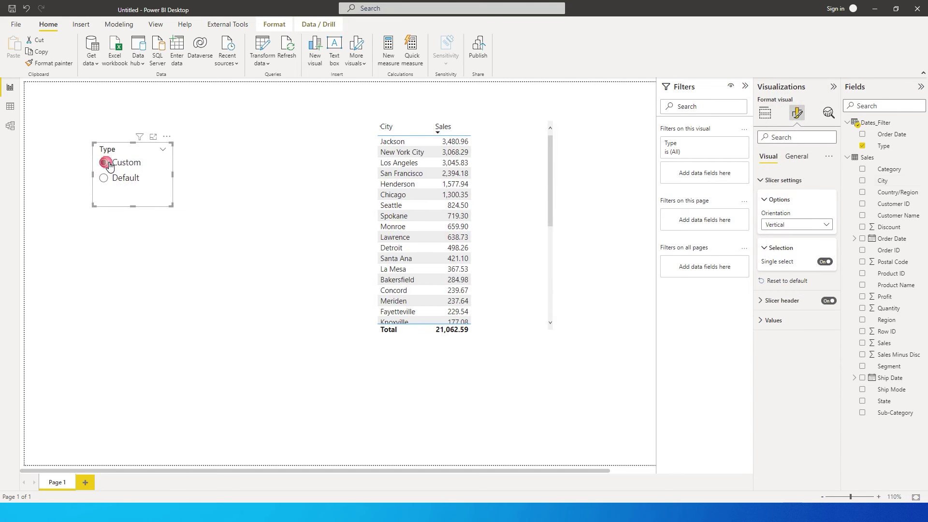
left_click(110, 178)
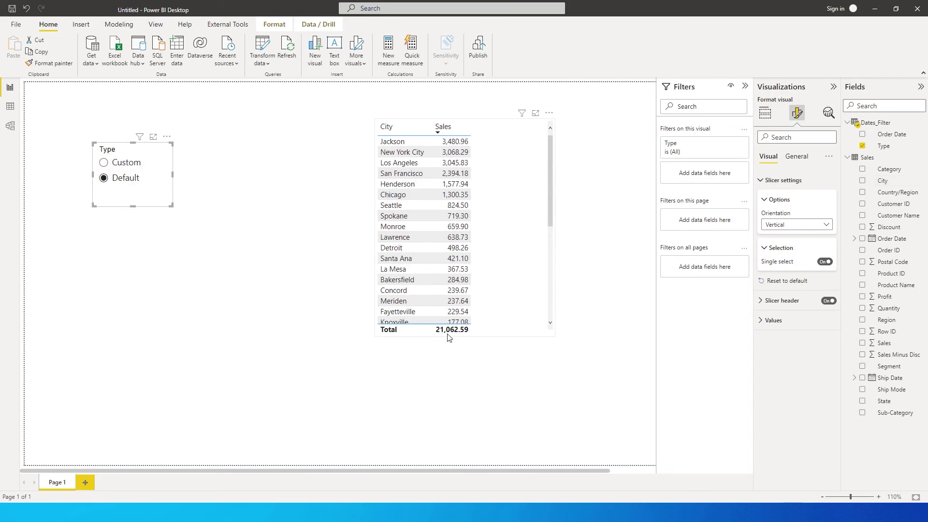
left_click(106, 163)
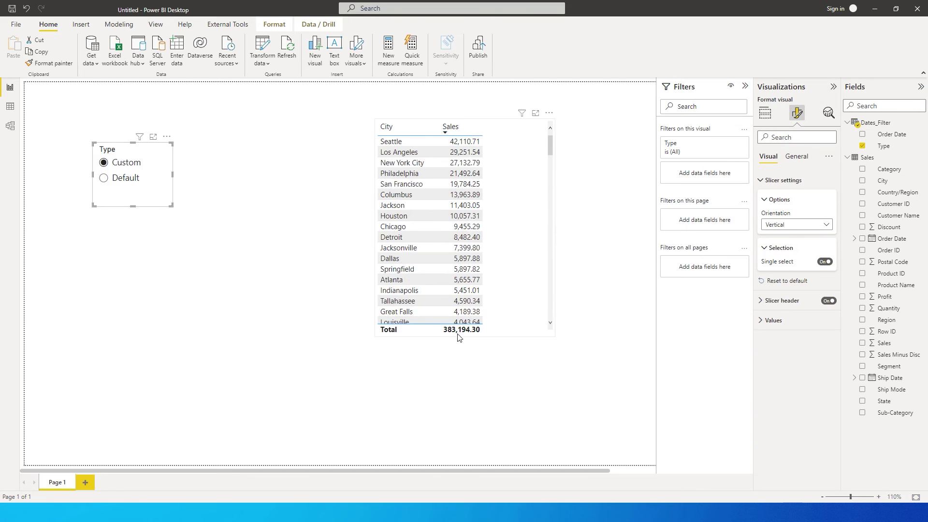
Step: Add a tall table of Dates_Filter's Order Date below the Type slicer and filter it to Default
left_click(266, 269)
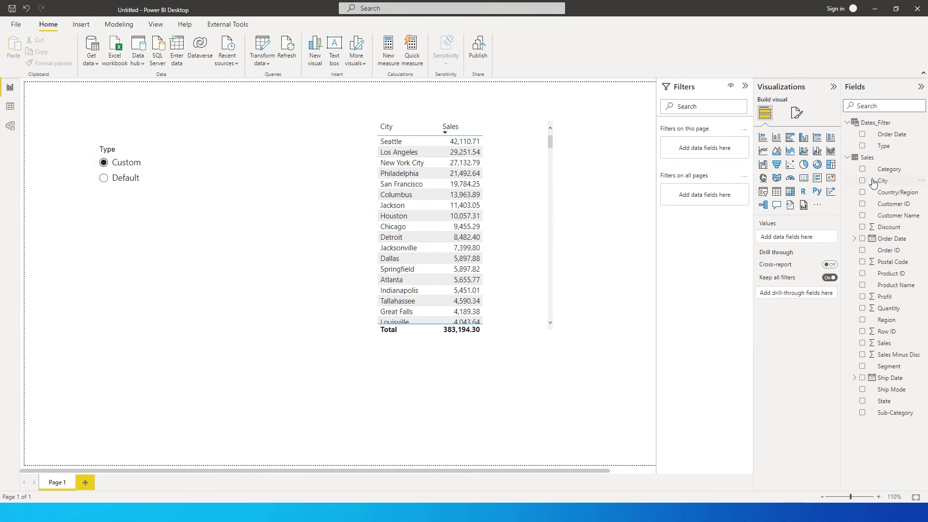
left_click(863, 133)
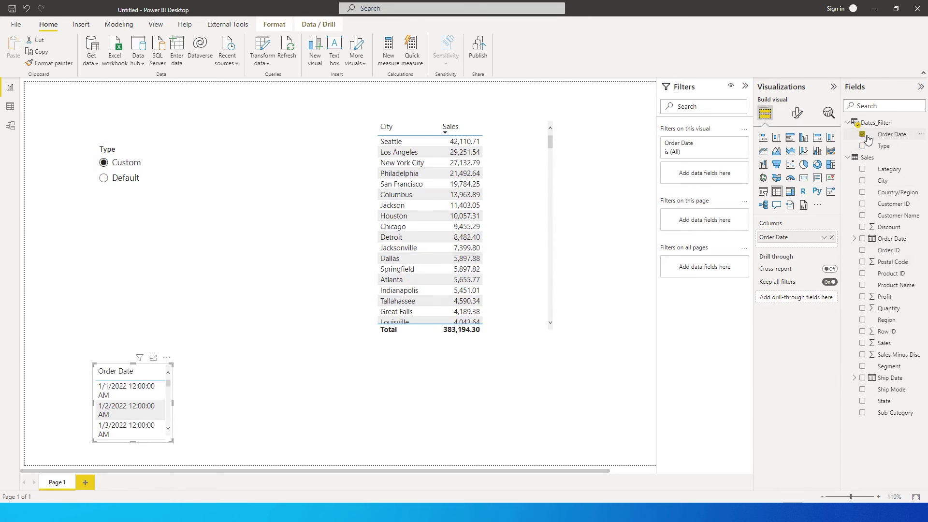
left_click_drag(140, 427, 292, 438)
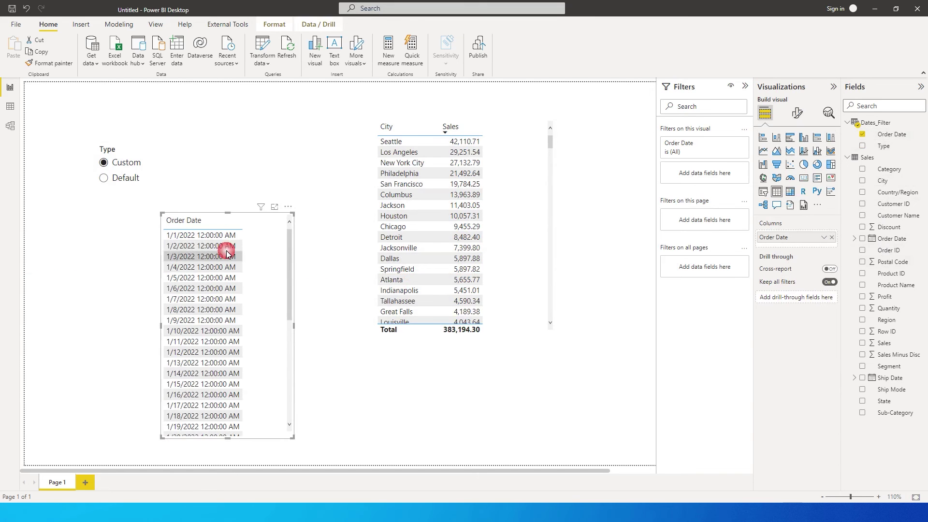
left_click(105, 178)
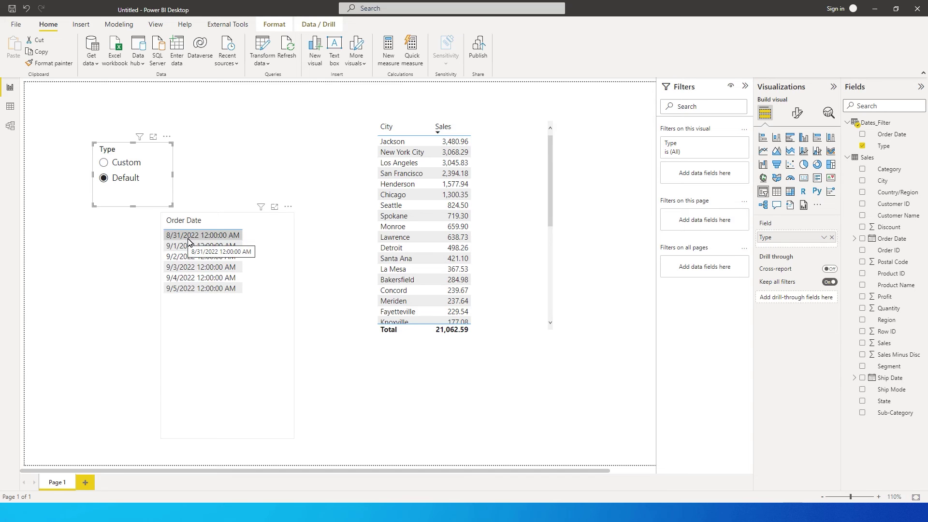
Step: Change the start of the Default range in the Dates_Filter formula to TODAY()-8
left_click(876, 122)
double_click(496, 108)
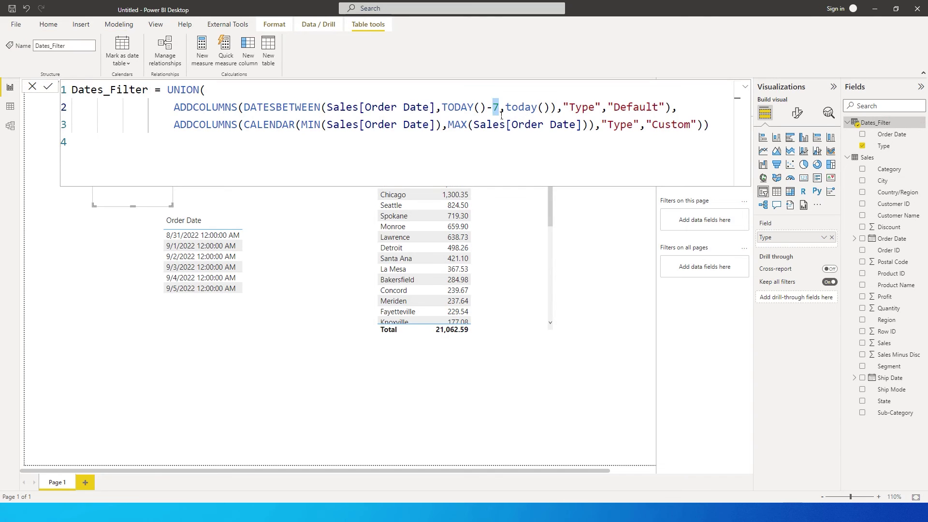
type("8")
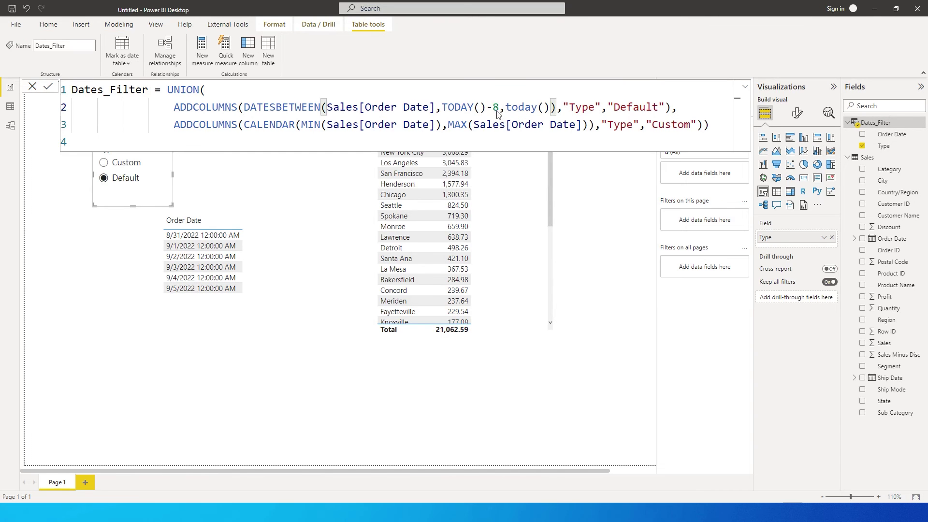
key("Return")
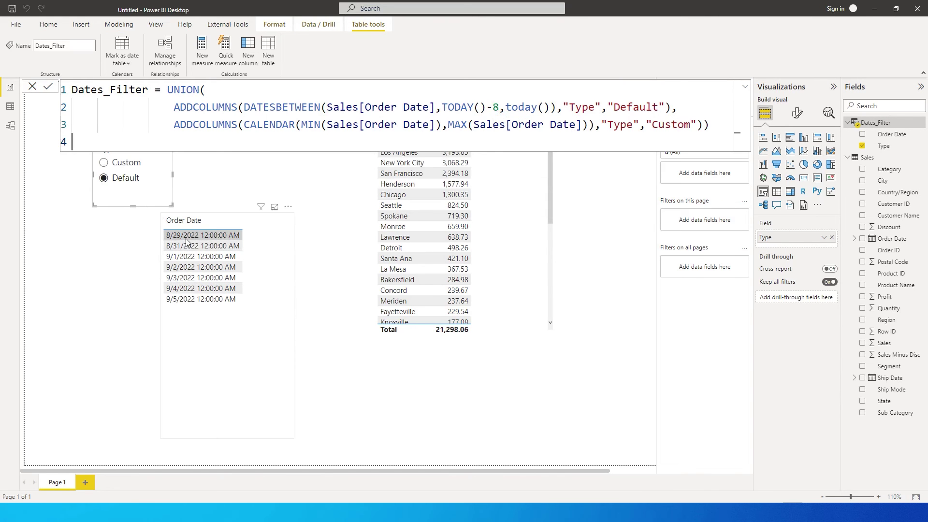
Step: Restore the start of the Default range in the Dates_Filter formula to TODAY()-7
left_click(502, 109)
key("BackSpace")
type("7")
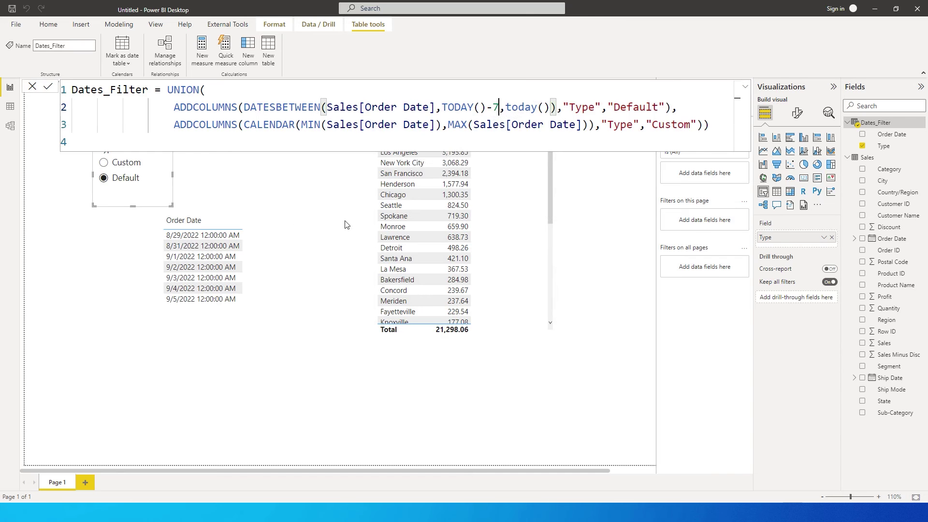
key("Return")
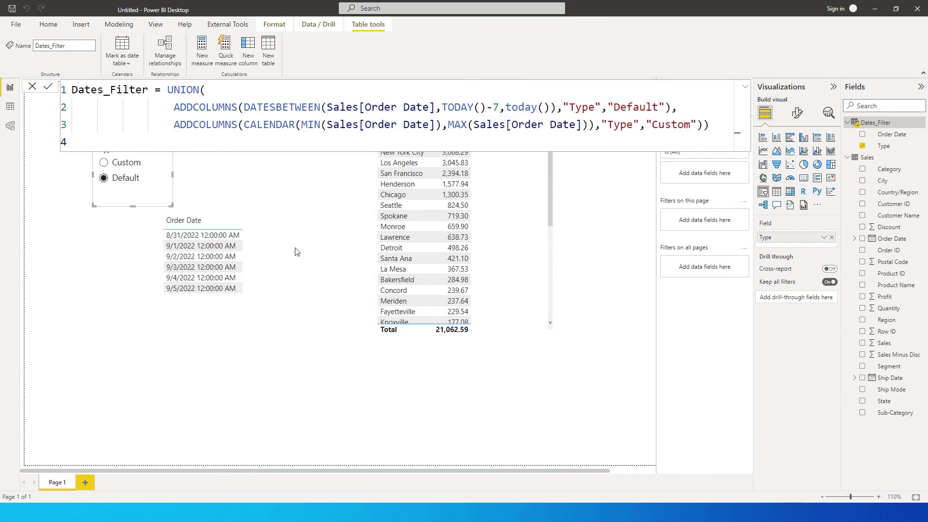
left_click(320, 307)
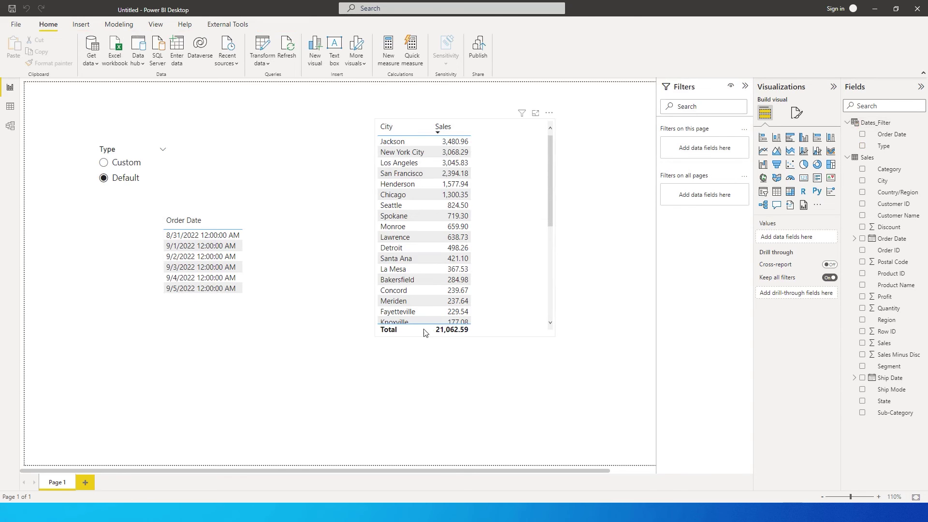
Step: Delete the Order Date table visual from the report page
left_click(269, 273)
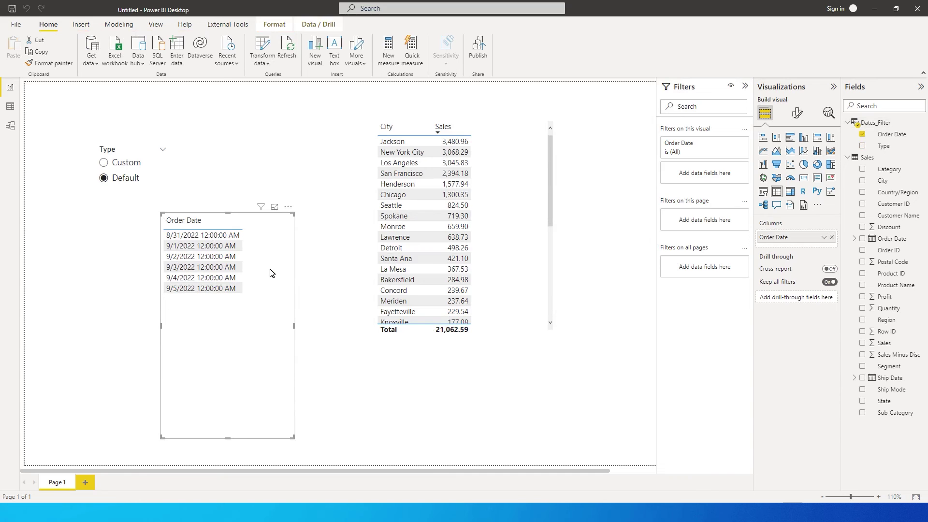
key("Delete")
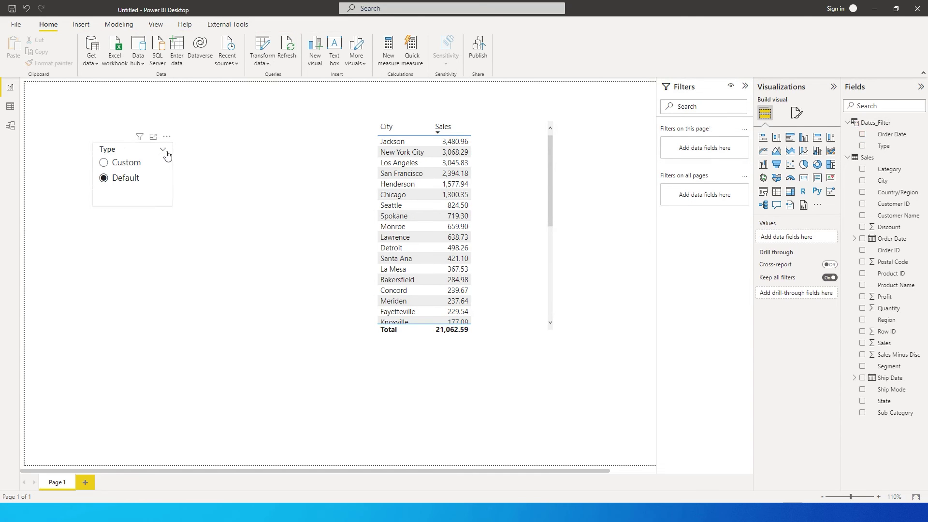
left_click(164, 149)
Step: Add a slicer for Dates_Filter's Order Date between the Type slicer and the City table, and widen it so both dates fit on one row
left_click(228, 219)
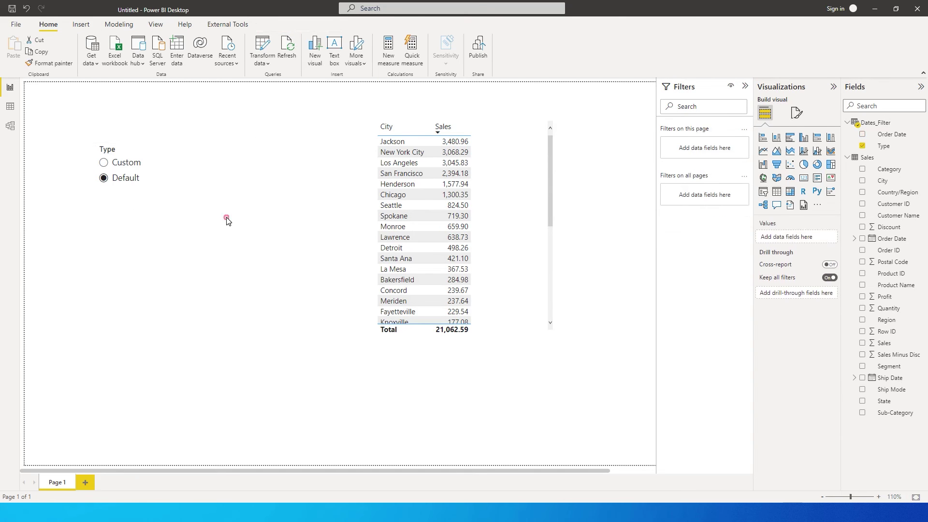
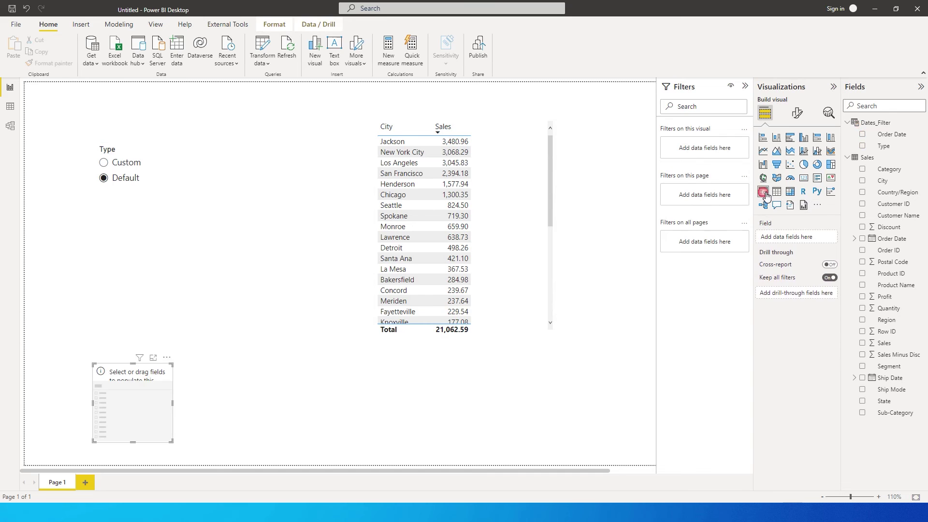
left_click_drag(154, 360, 264, 132)
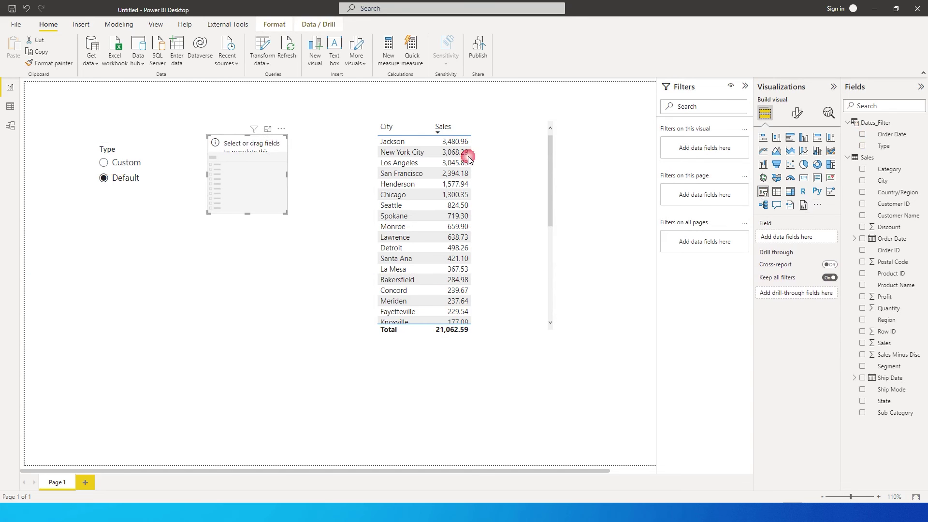
left_click_drag(892, 140, 797, 237)
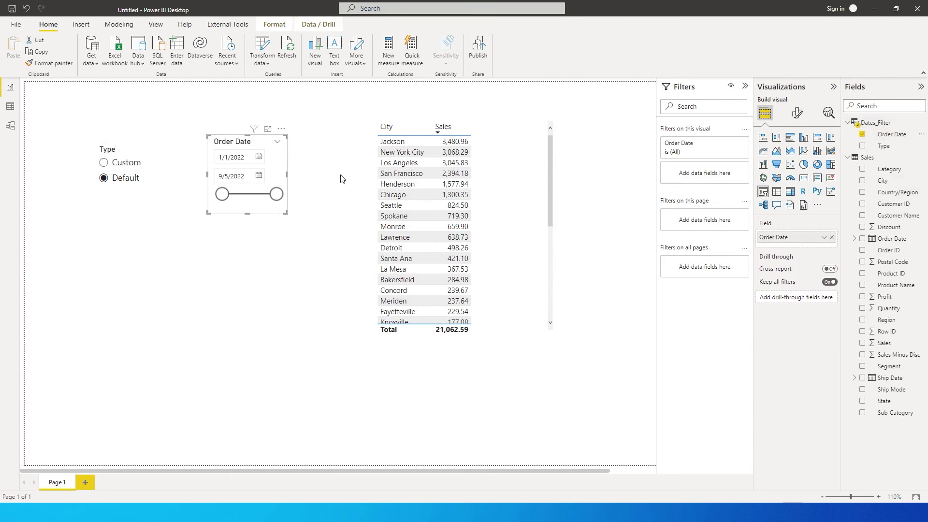
left_click_drag(287, 212, 255, 198)
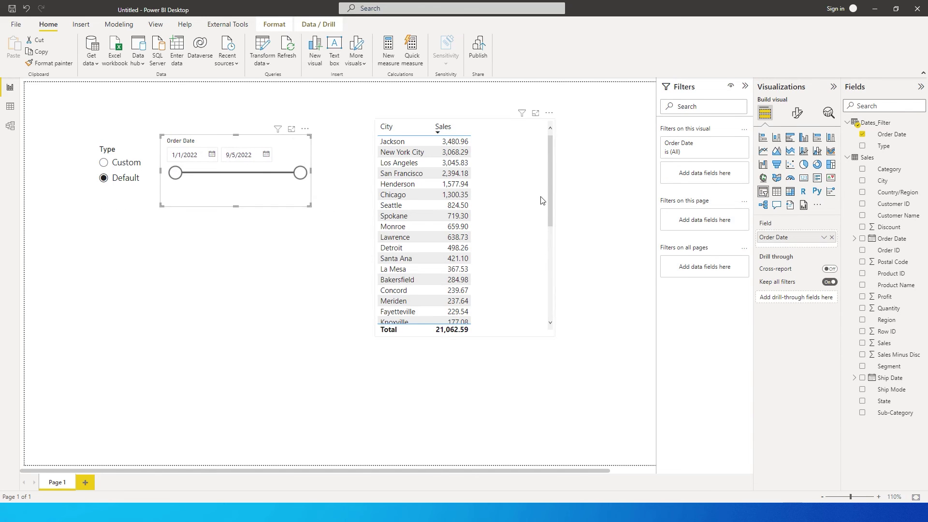
Step: Turn off the slider on the Order Date slicer and adjust the slicer's placement on the canvas
left_click(797, 113)
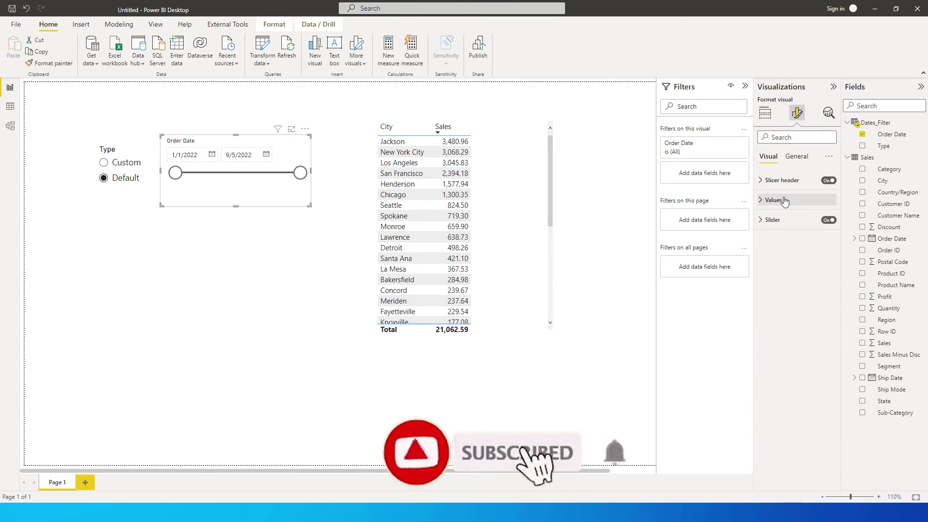
left_click(830, 220)
left_click_drag(261, 184, 251, 188)
left_click(346, 289)
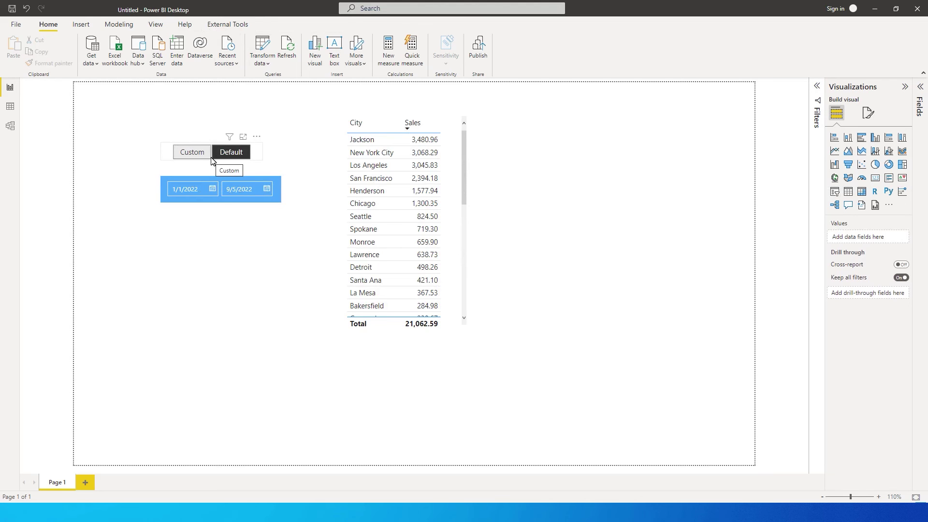
Step: Switch the Type slicer between Custom and Default to check how the Order Date slicer and the City table respond
left_click(215, 158)
left_click(196, 156)
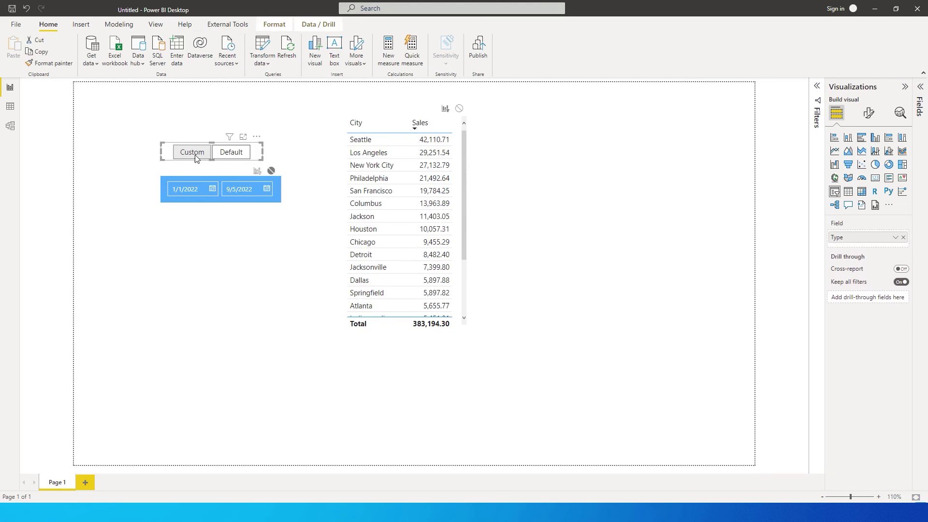
left_click(234, 155)
left_click(237, 158)
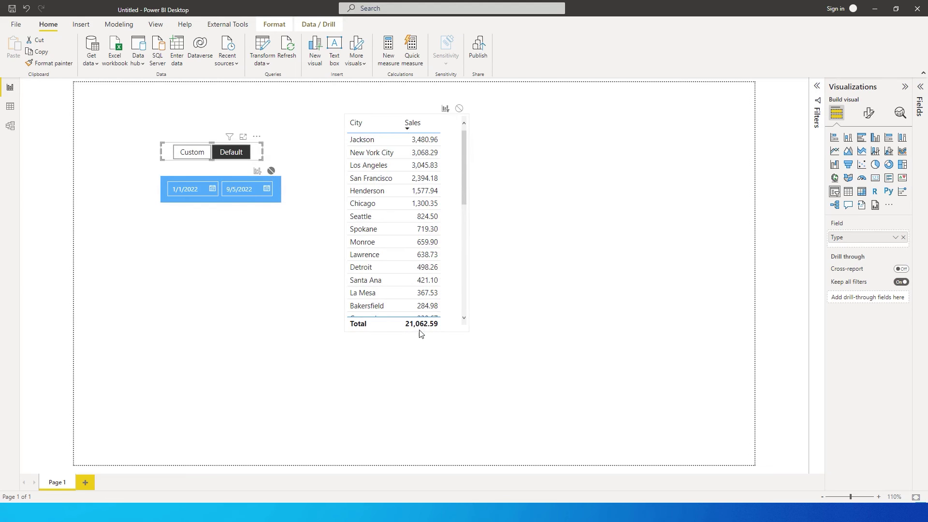
left_click(191, 153)
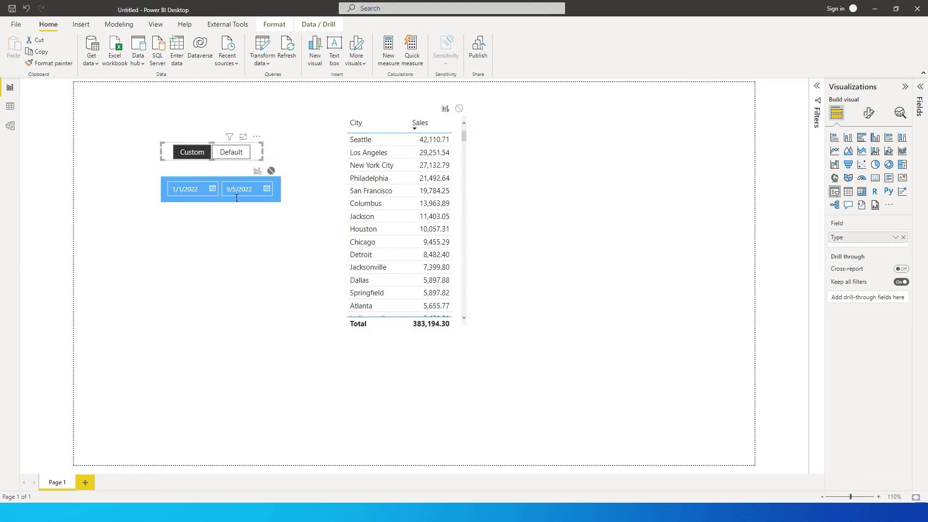
left_click(231, 152)
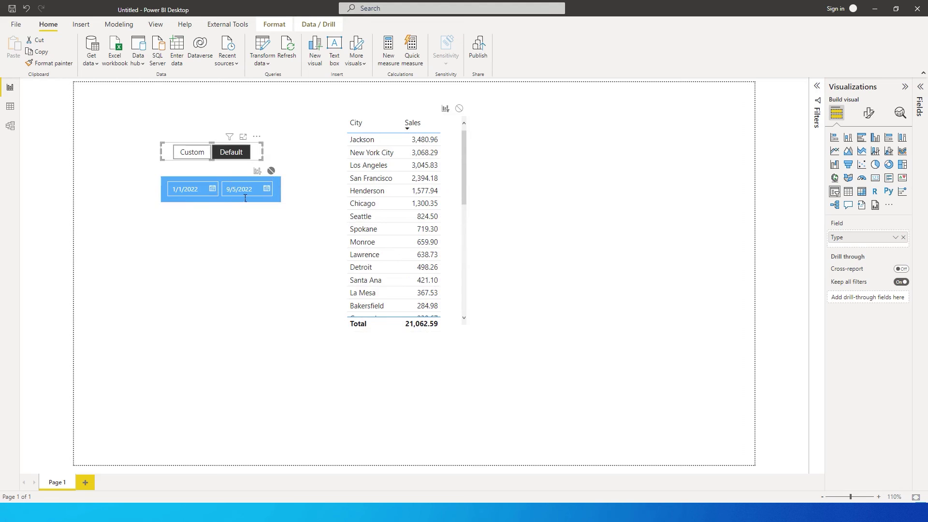
left_click(200, 159)
left_click(237, 157)
Step: Edit the Type slicer's interactions so that it filters the Order Date slicer, and select Custom to test it
left_click(275, 27)
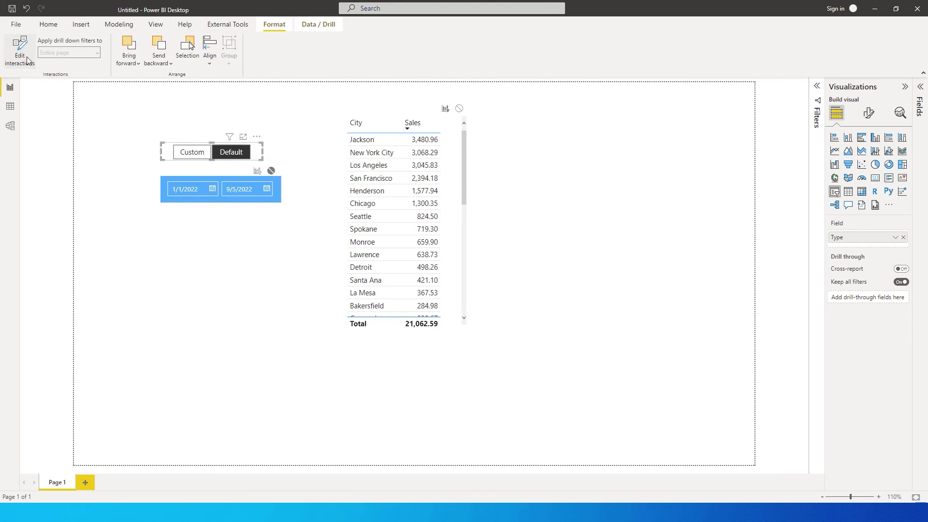
left_click(228, 150)
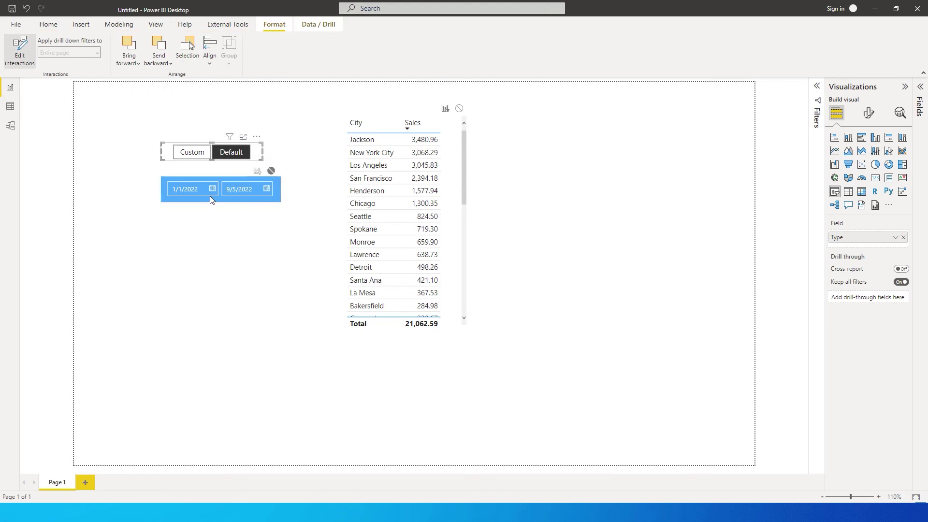
left_click(218, 151)
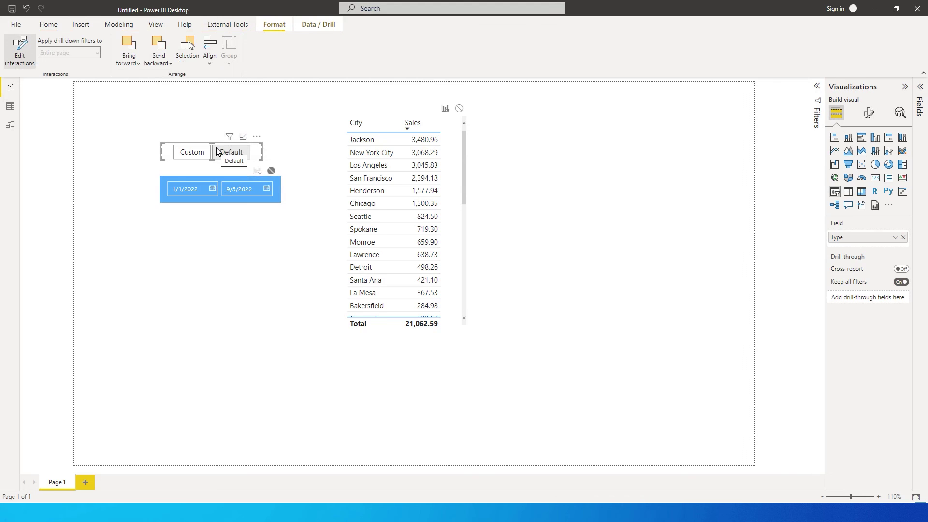
left_click(217, 151)
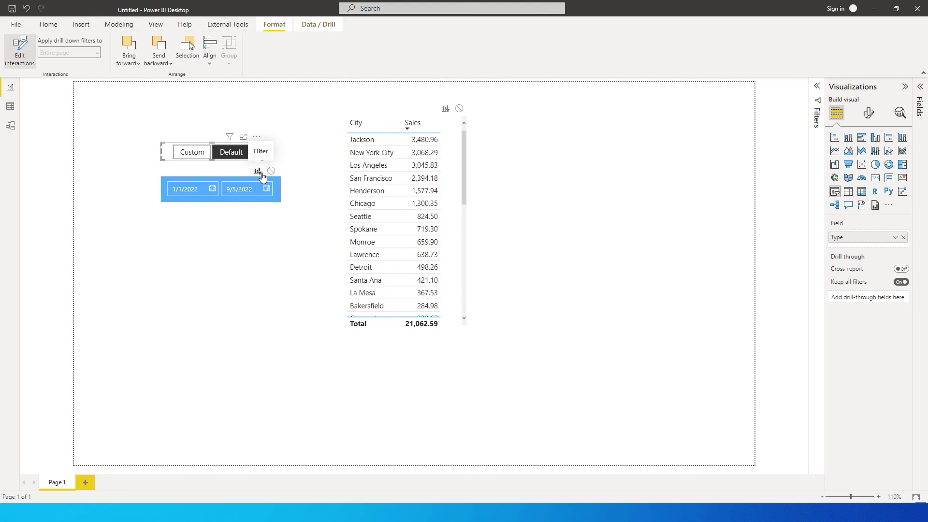
left_click(211, 228)
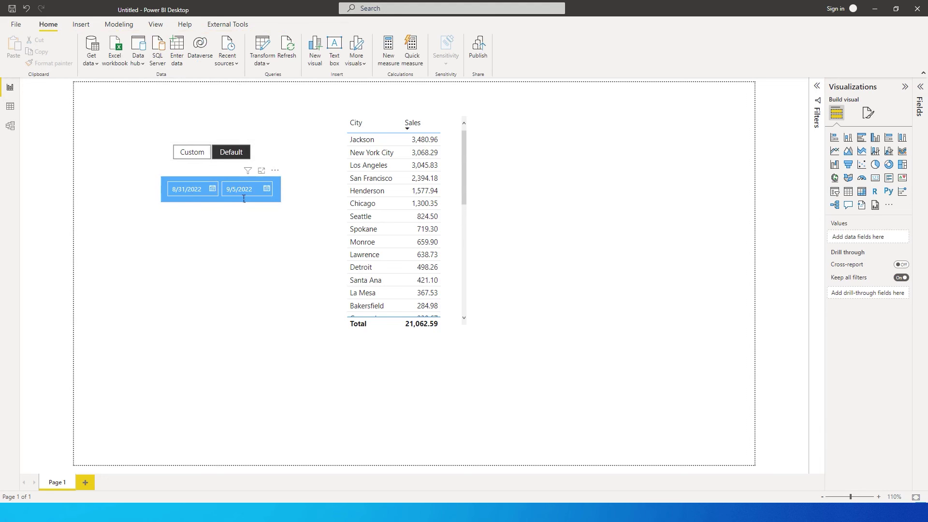
left_click(191, 153)
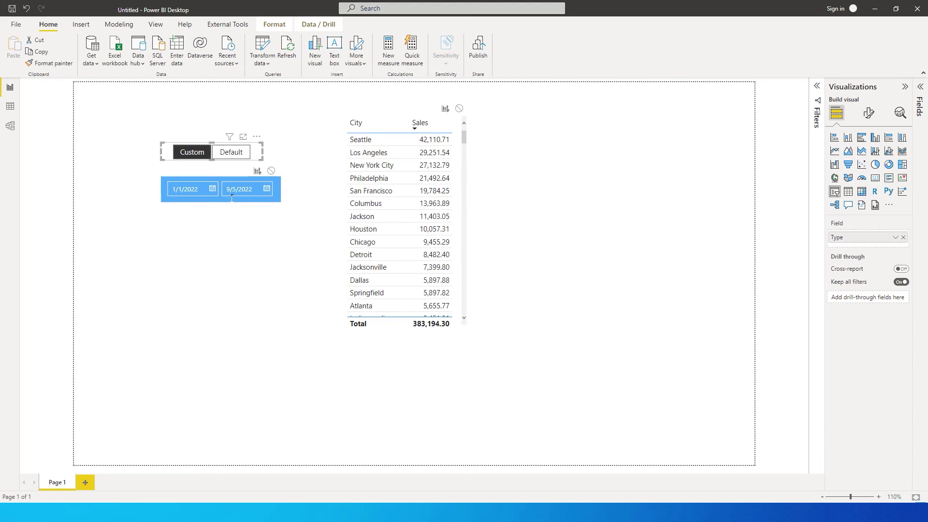
Step: Test the Order Date slicer by switching Type between Custom and Default and setting the start date to 1/18/2022 under Custom
left_click(212, 189)
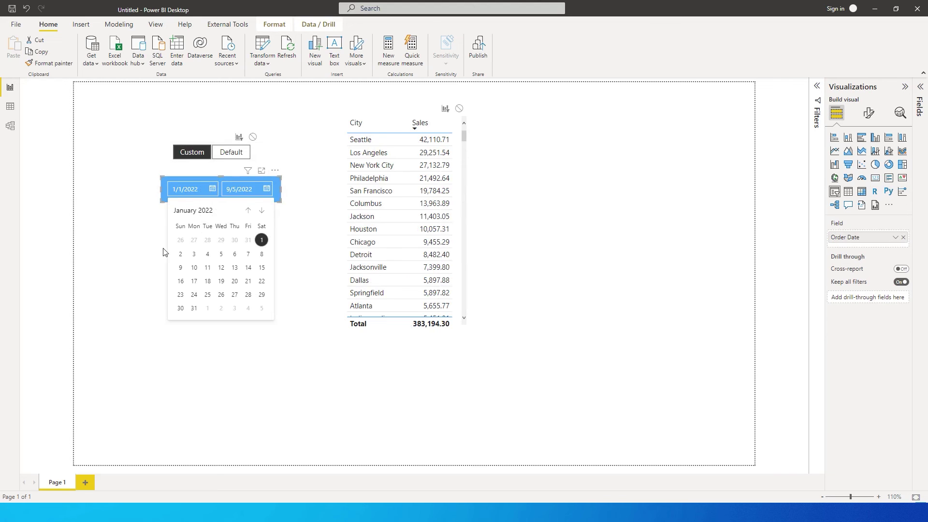
left_click(137, 243)
left_click(231, 152)
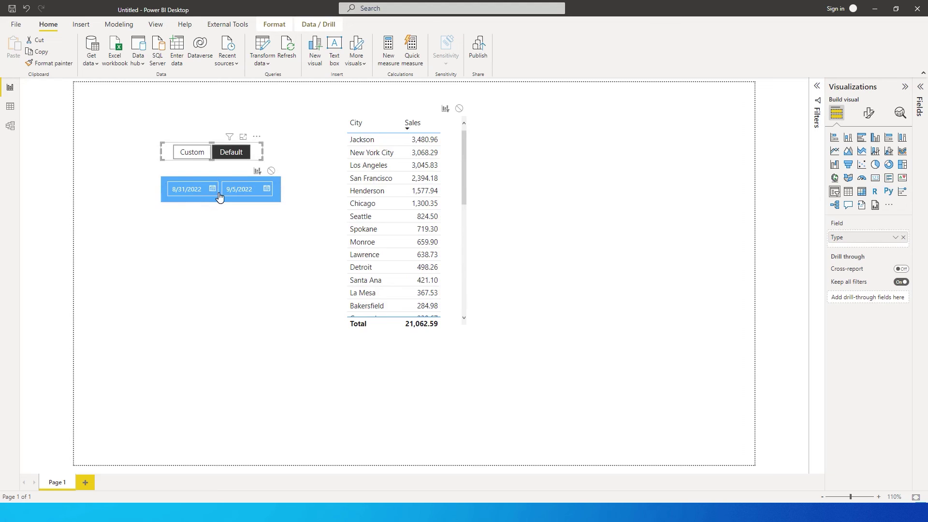
left_click(192, 153)
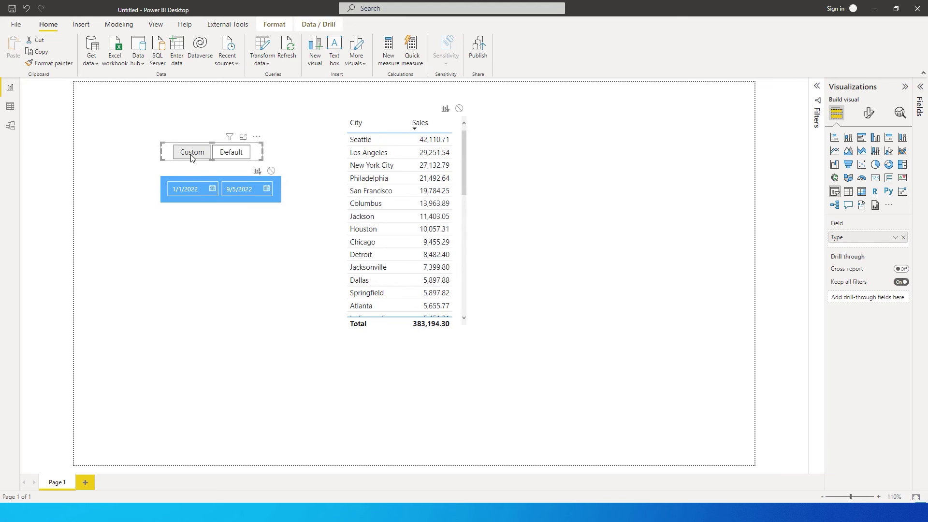
left_click(206, 192)
left_click(208, 285)
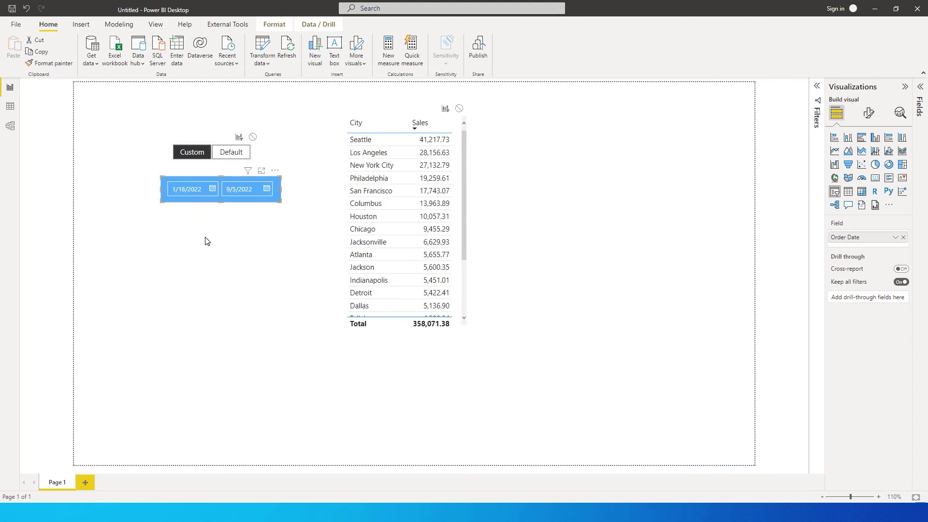
left_click(233, 159)
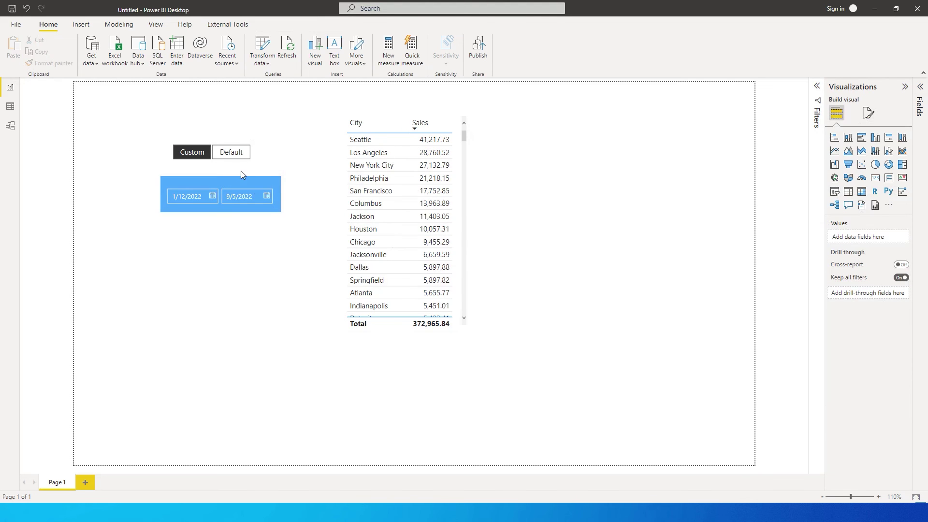
Step: Select Default in the Type slicer, clear the Order Date slicer's selections, and recheck Custom before returning to Default
left_click(233, 153)
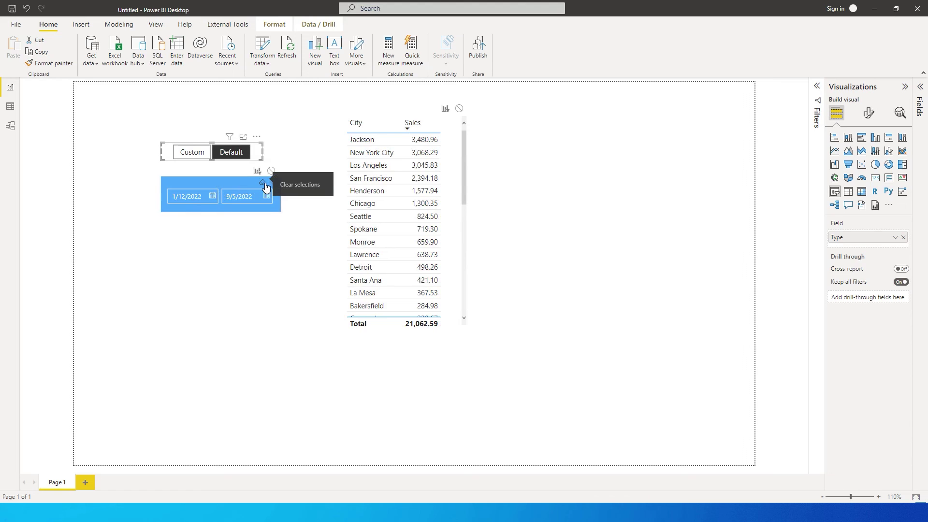
left_click(265, 186)
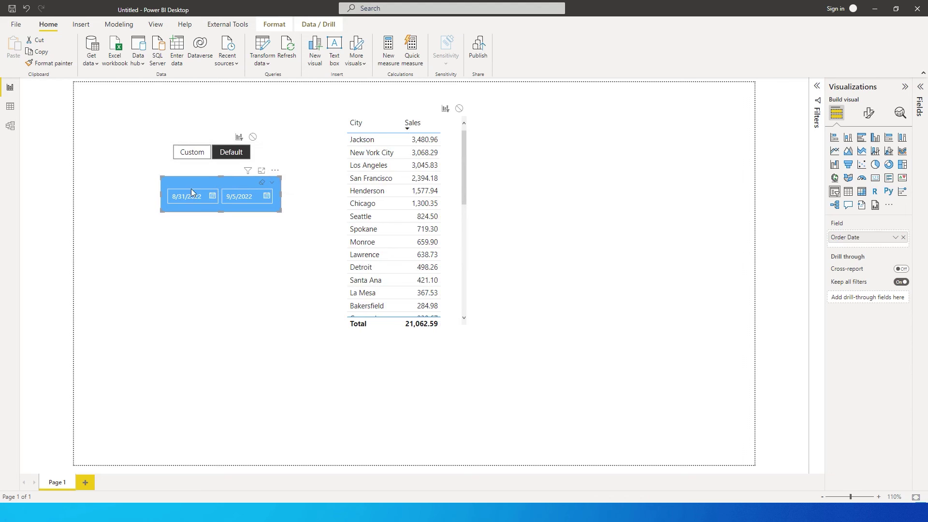
left_click(194, 153)
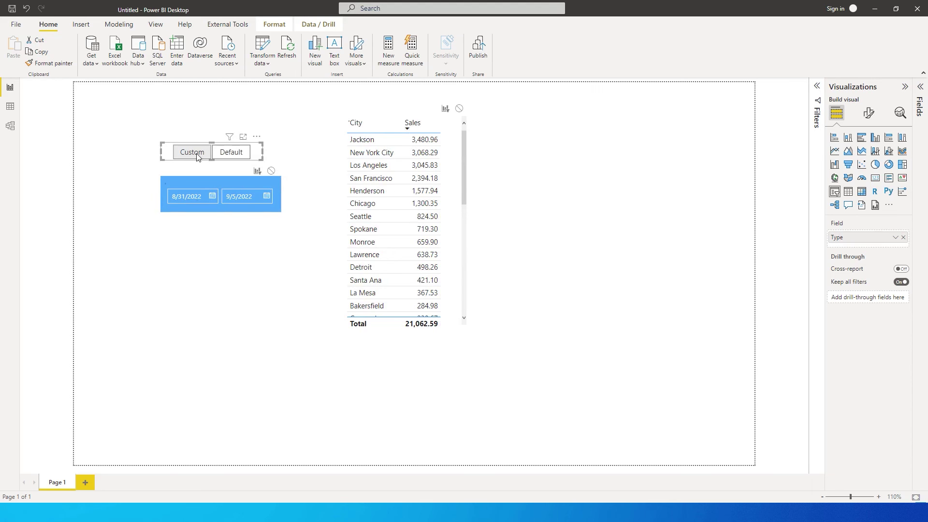
left_click(232, 154)
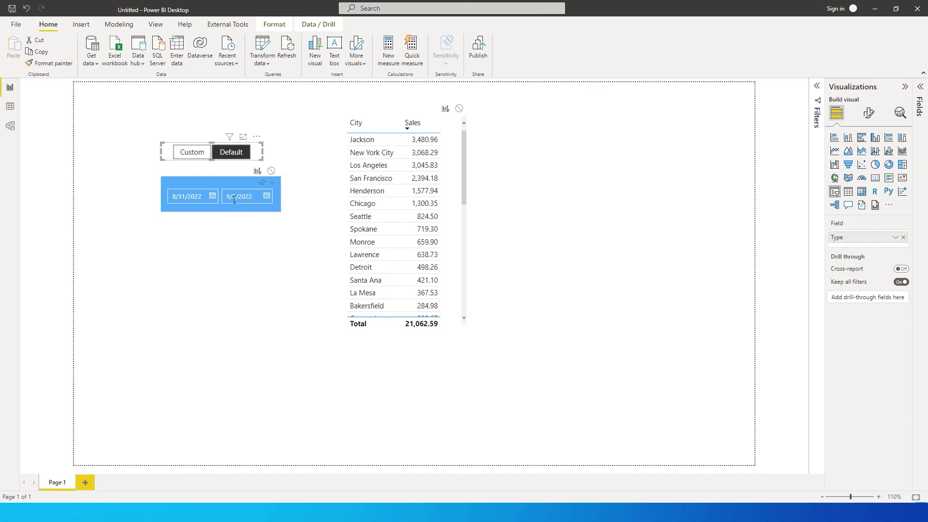
left_click(290, 148)
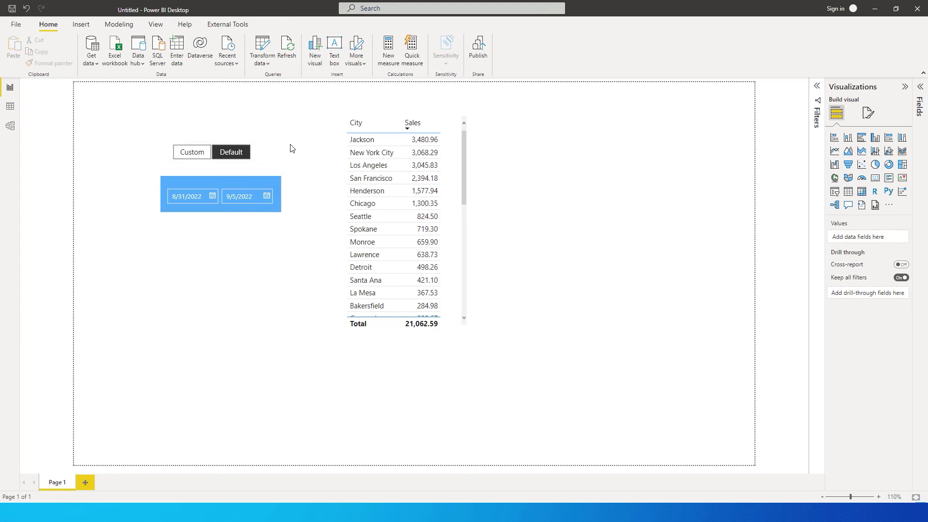
Step: Insert a Reset button and place it, resized to a small icon, beside the Default option of the Type slicer
left_click(86, 25)
left_click(336, 65)
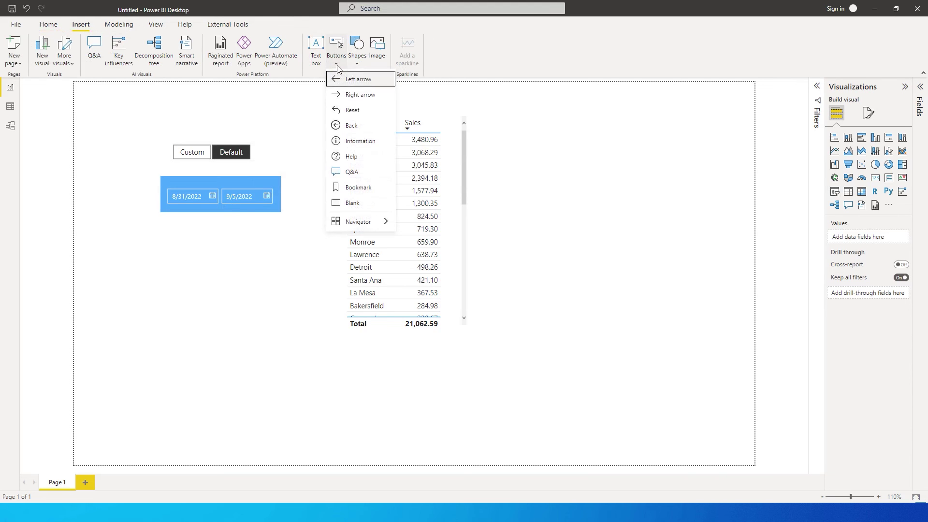
left_click(349, 110)
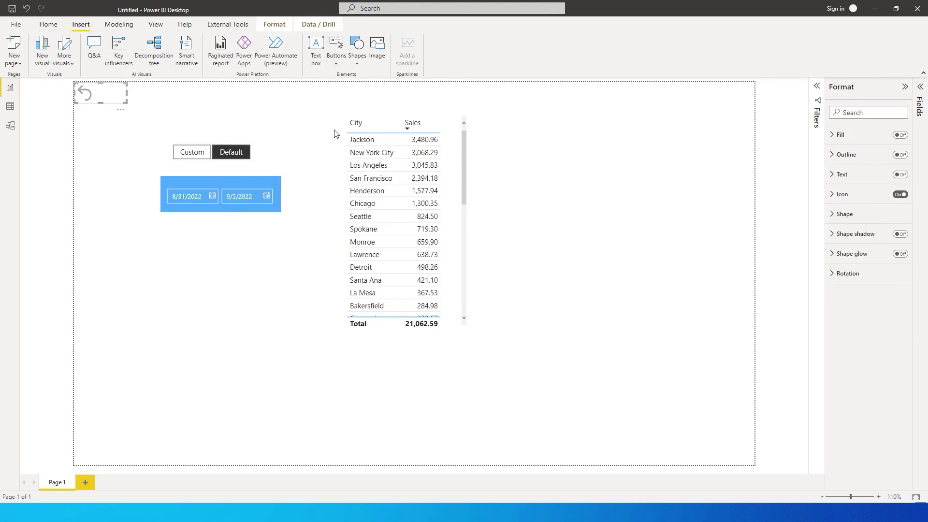
left_click_drag(290, 121, 281, 164)
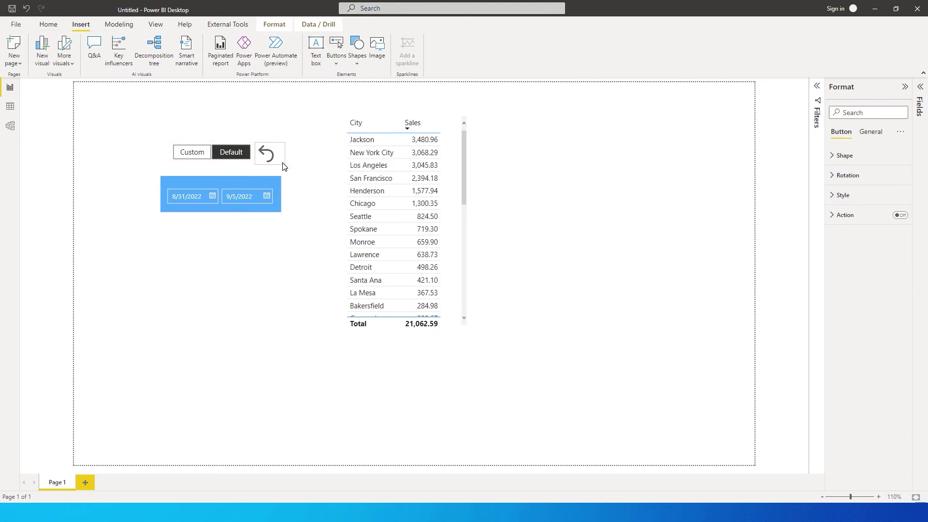
Step: Add a bookmark with the Order Date slicer's selections cleared and Type on Default, and name it Clear Filter
left_click(153, 25)
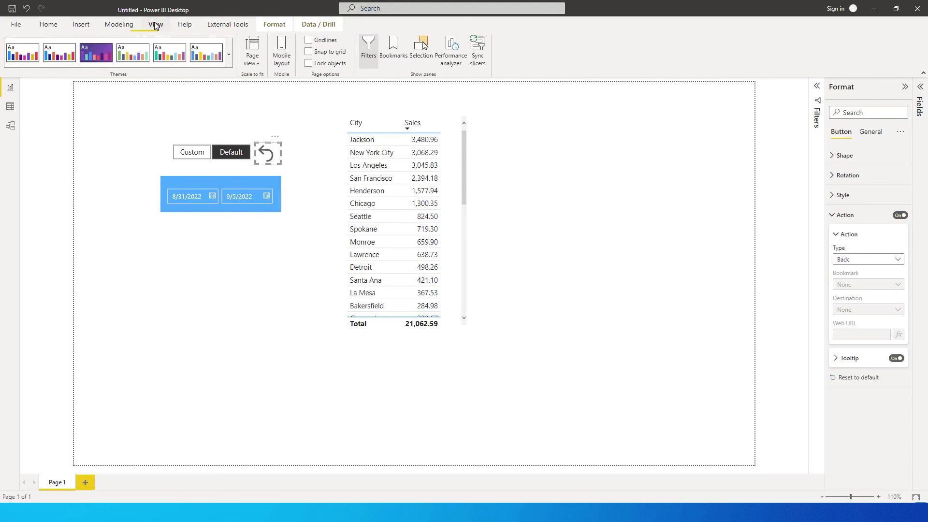
left_click(395, 56)
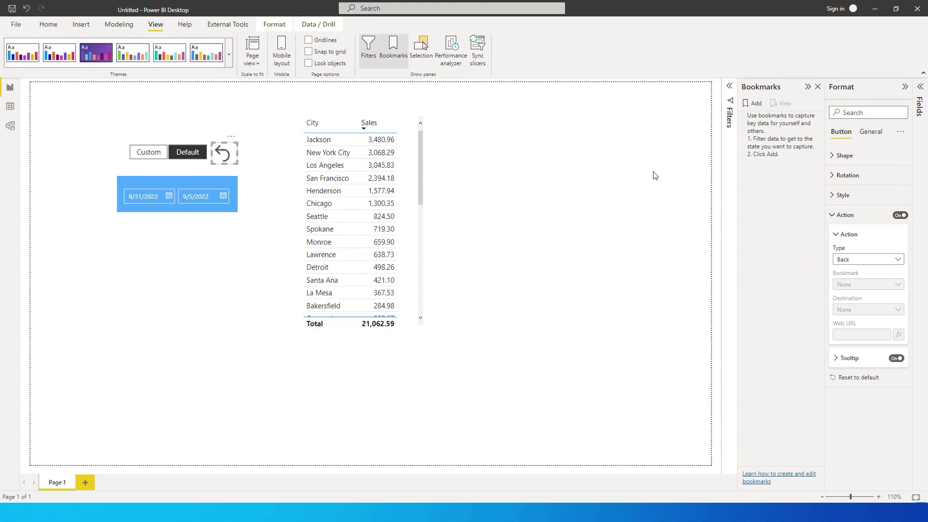
left_click(754, 104)
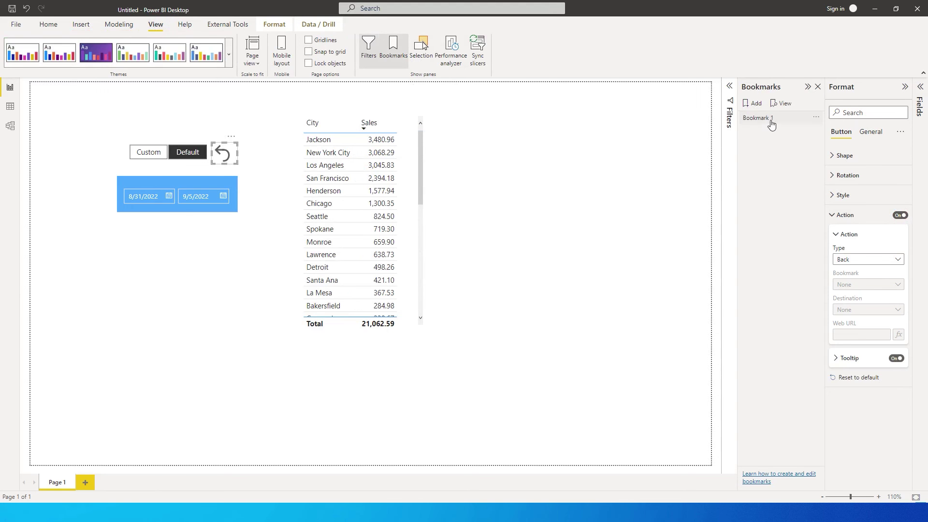
left_click(224, 188)
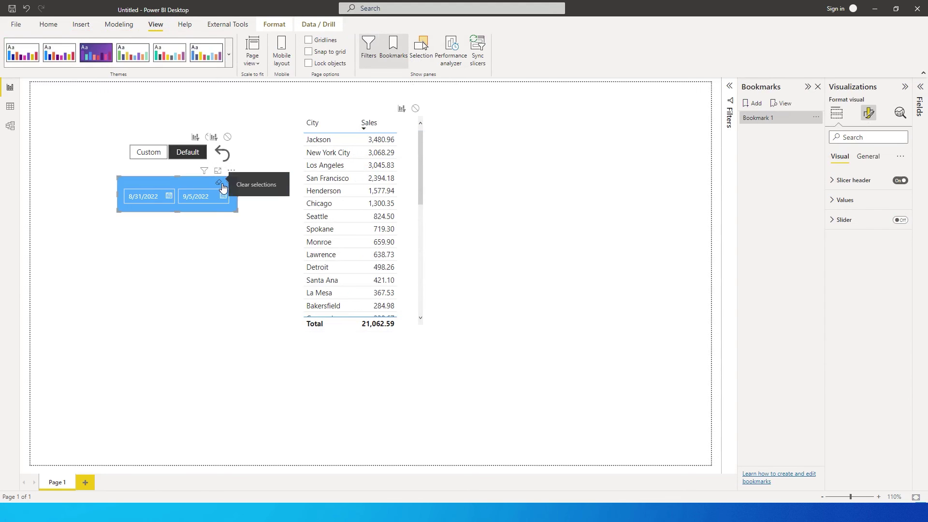
double_click(764, 120)
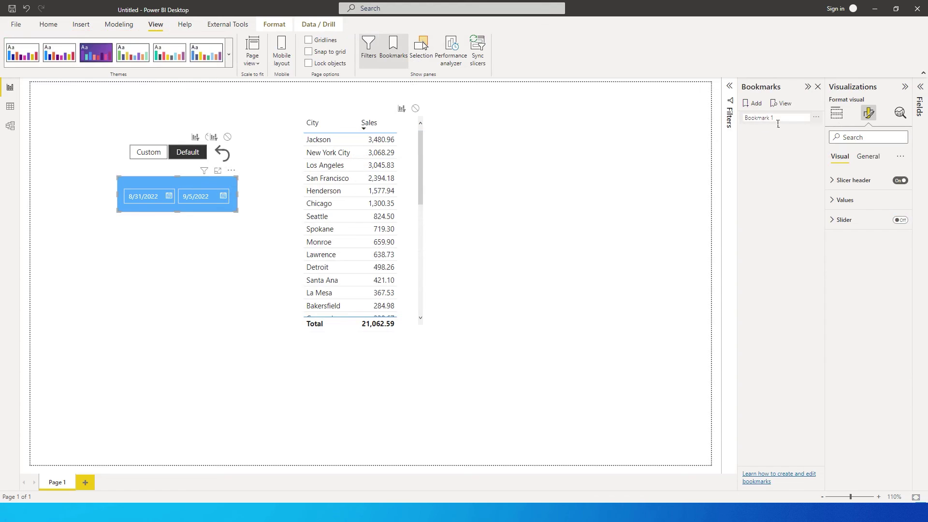
type("Clear Filter")
key("Return")
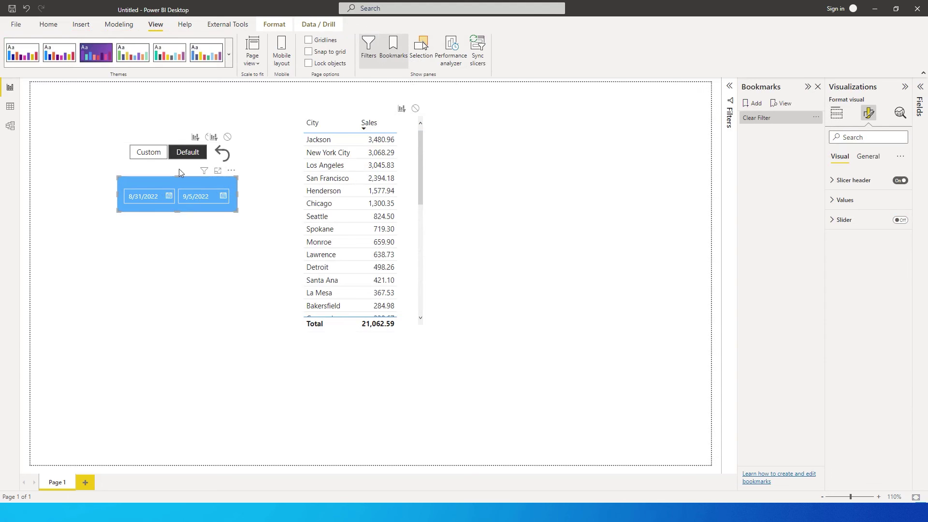
Step: Update the Clear Filter bookmark to capture the current slicer state
left_click(195, 159)
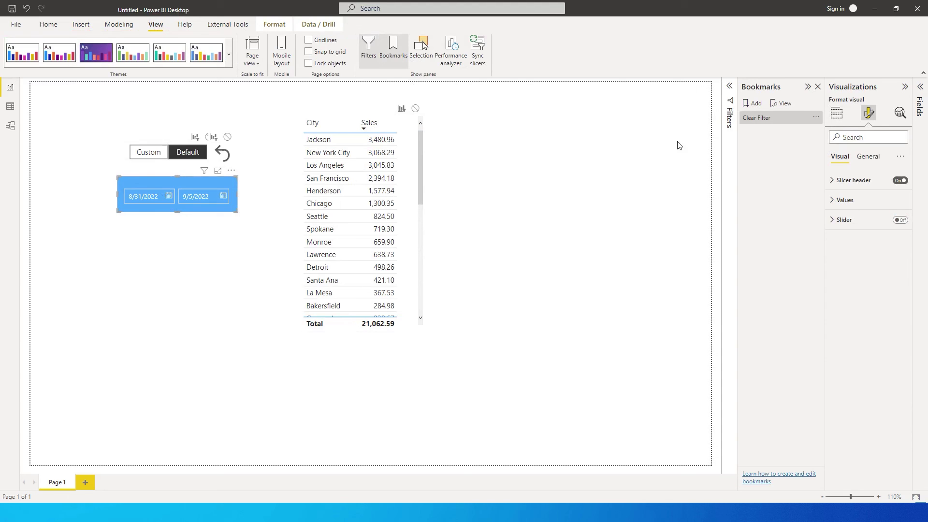
left_click(817, 118)
left_click(841, 125)
Step: Set the reset button's action type to Bookmark with Clear Filter as its bookmark, and hide the formatting and bookmark settings
left_click(226, 157)
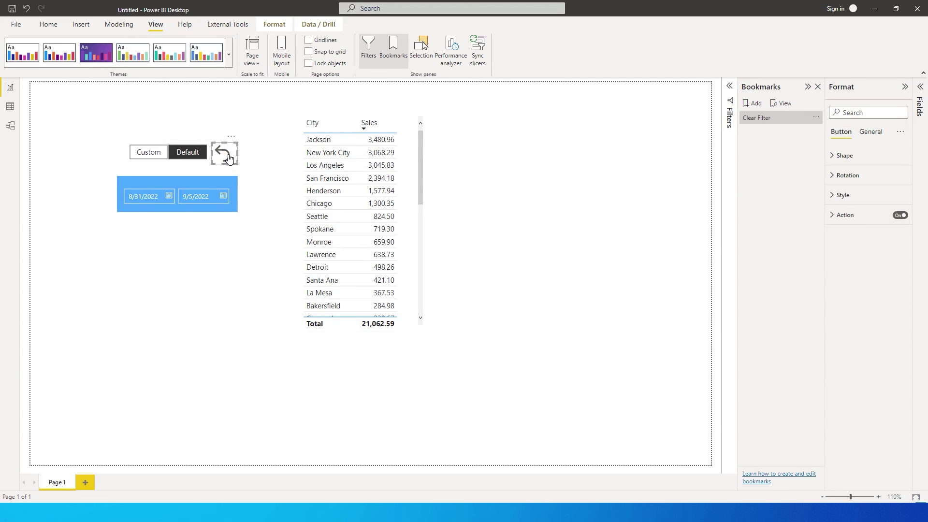
left_click(856, 216)
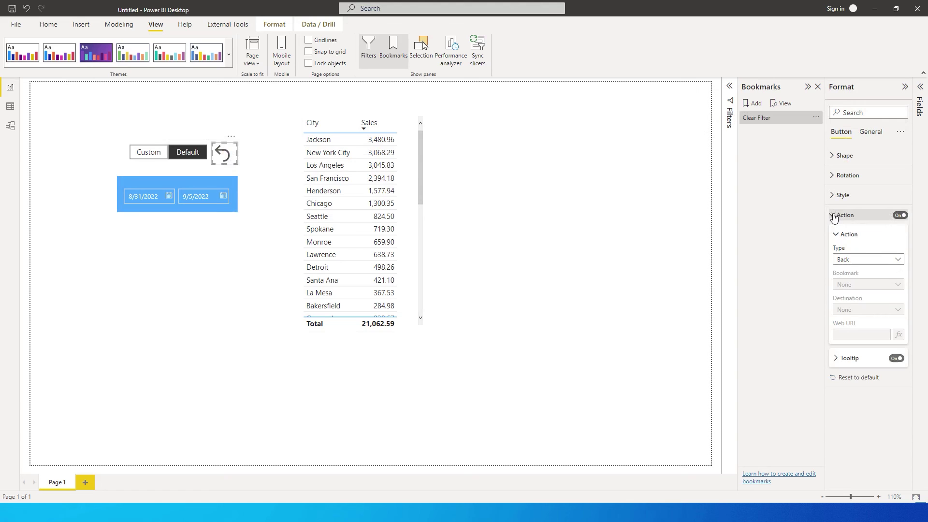
left_click(896, 261)
left_click(862, 286)
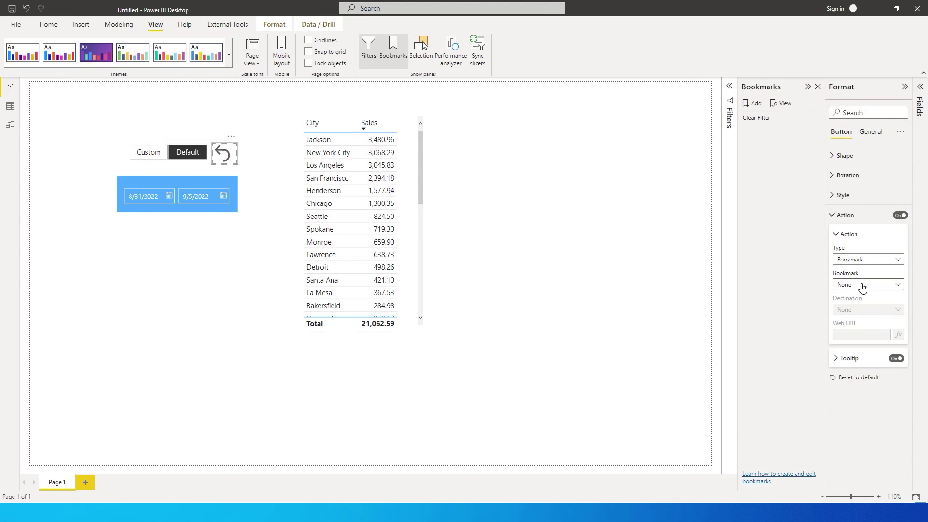
left_click(901, 289)
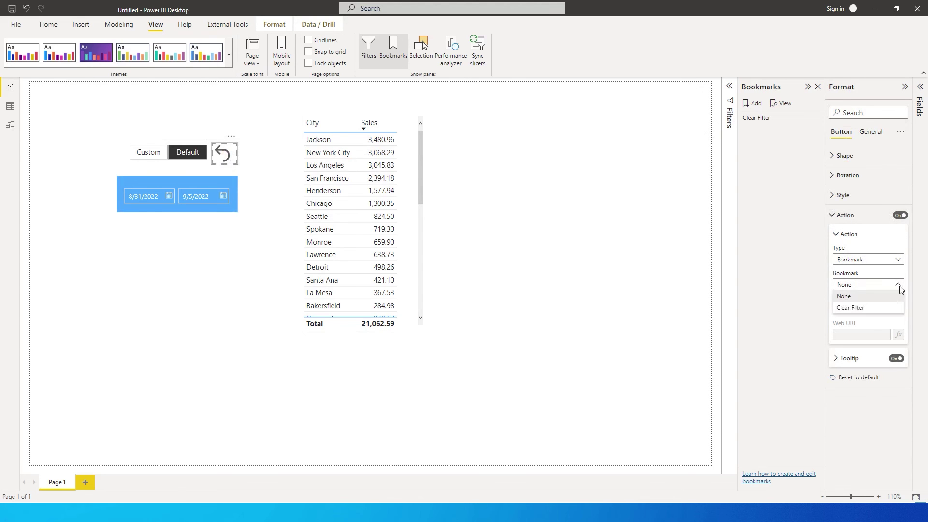
left_click(855, 310)
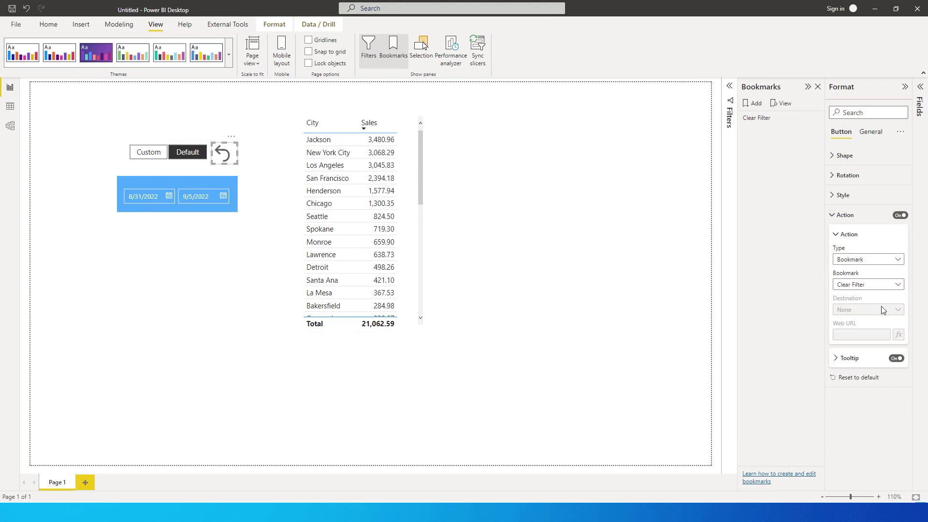
left_click(905, 87)
left_click(888, 86)
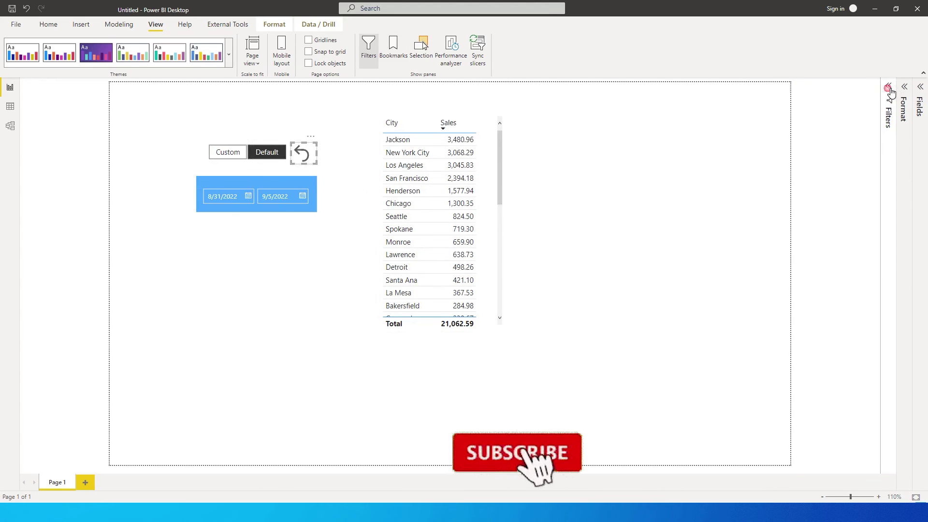
Step: Test the reset button by setting a 1/10/2022 start date under Custom, switching Type to Default, and running the button's action
left_click(228, 152)
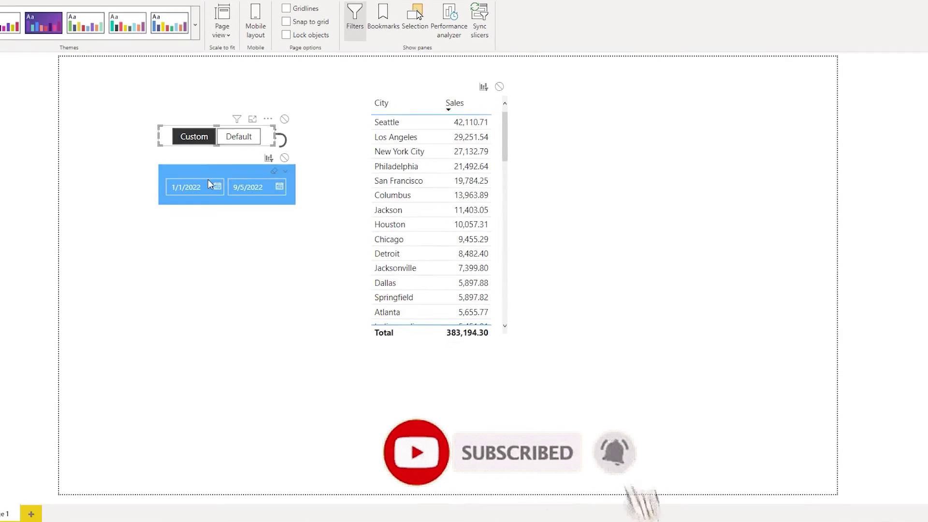
left_click(143, 165)
left_click(116, 275)
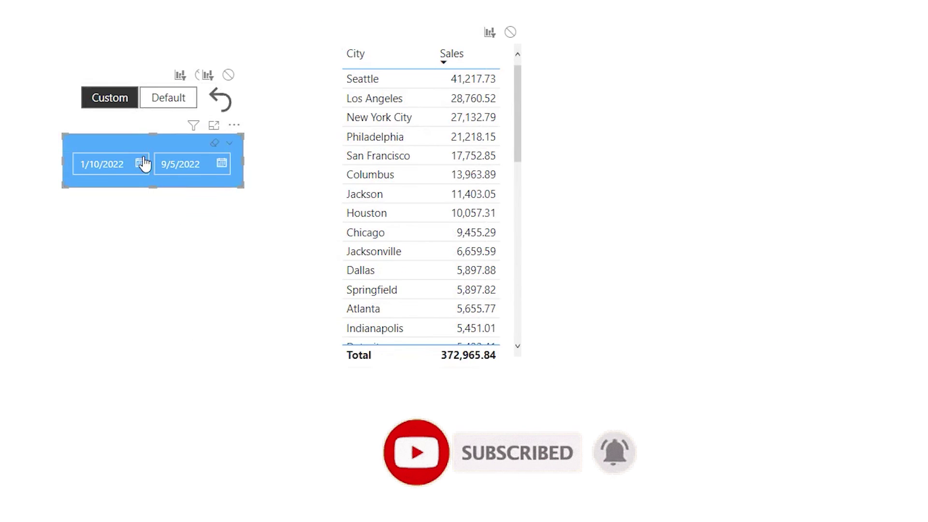
left_click(156, 103)
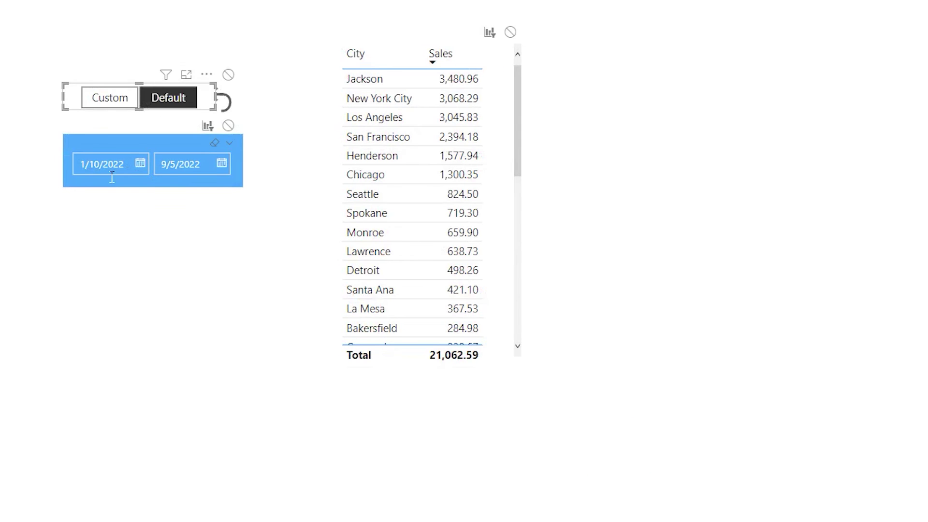
left_click(225, 100)
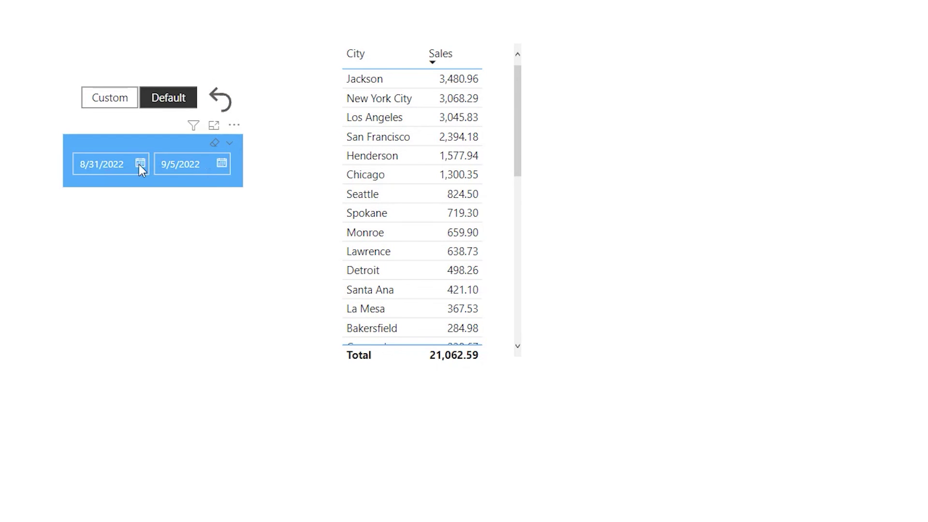
Step: Switch the Type slicer between Custom and Default and open the start date calendar in each mode to compare the selectable dates
left_click(111, 103)
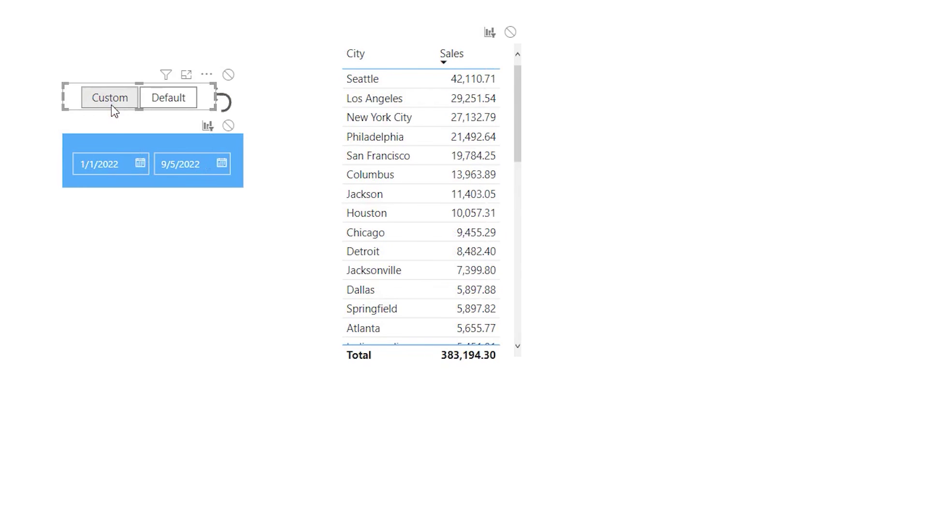
left_click(166, 102)
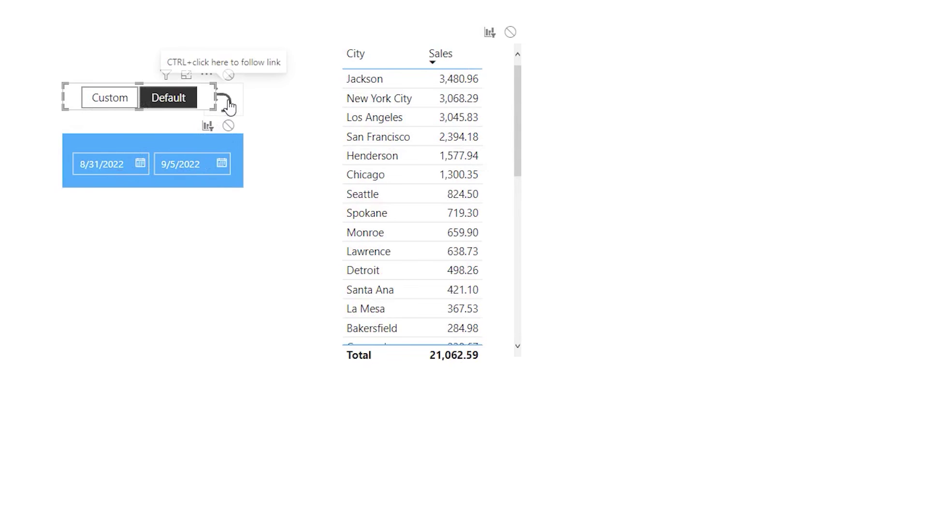
left_click(253, 200)
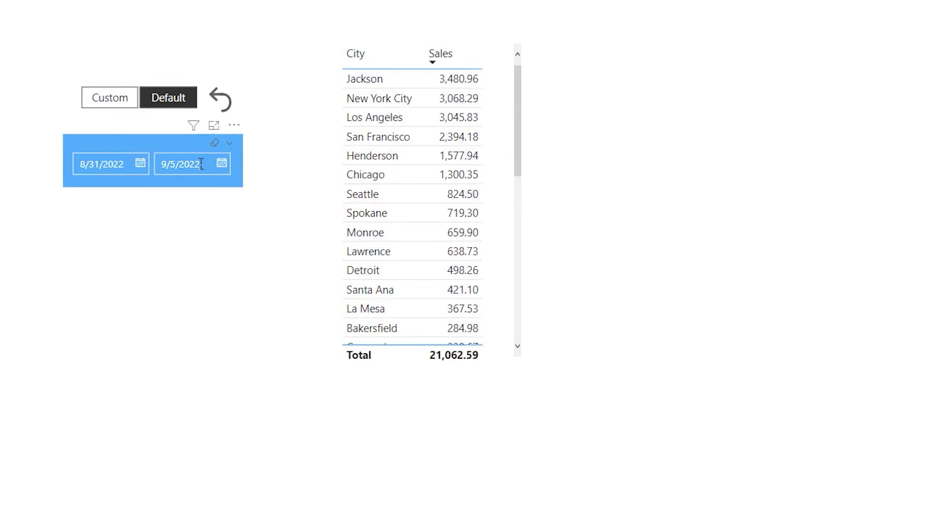
left_click(140, 164)
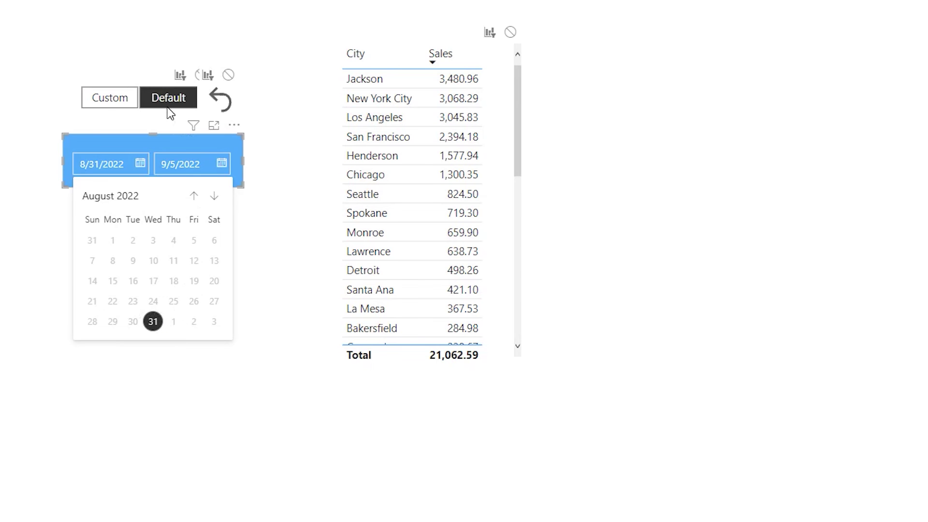
left_click(114, 100)
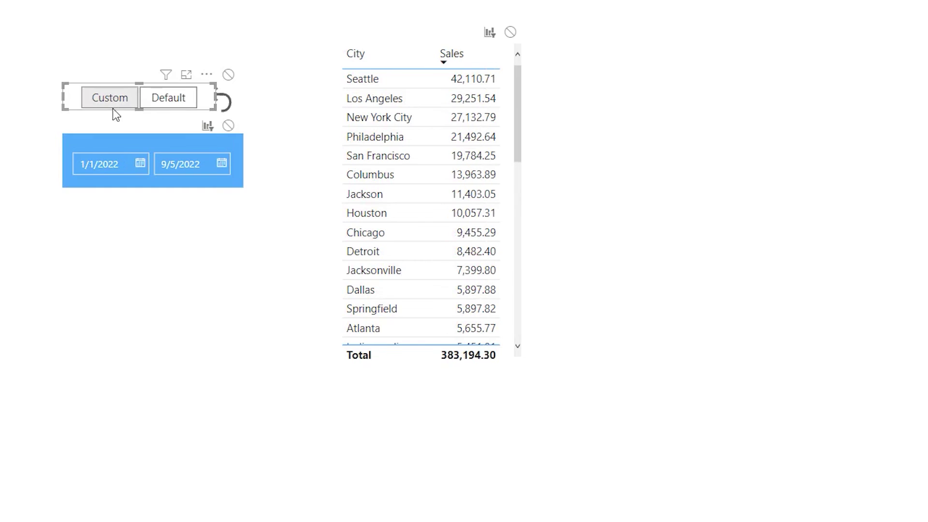
left_click(142, 167)
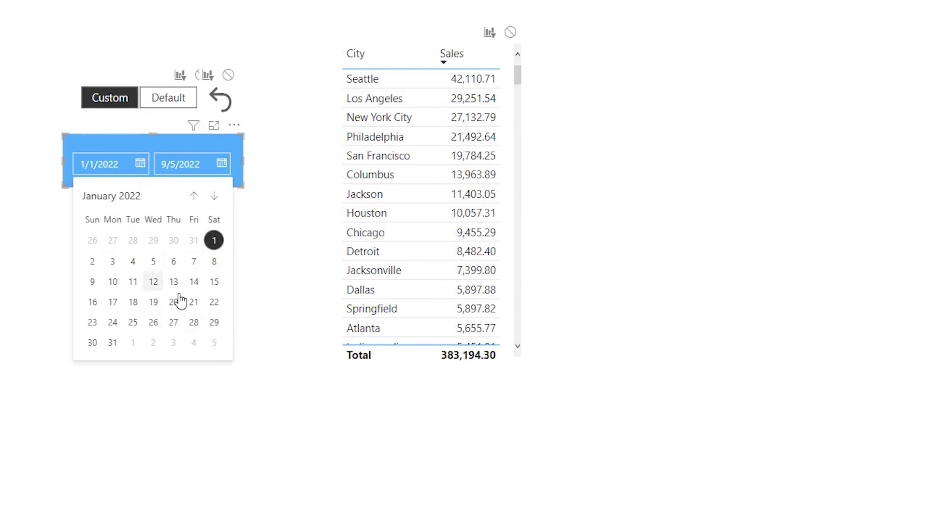